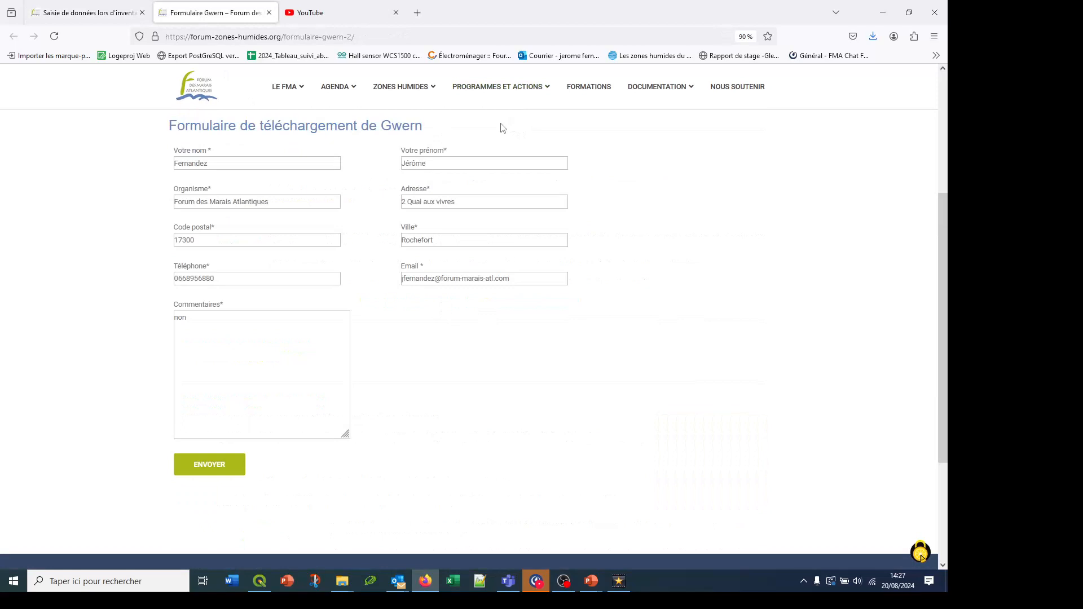
Submit the completed Gwern download form, select the supplied setupGwern8.8.3.zip download address, and return to the data-entry page
left_click(196, 472)
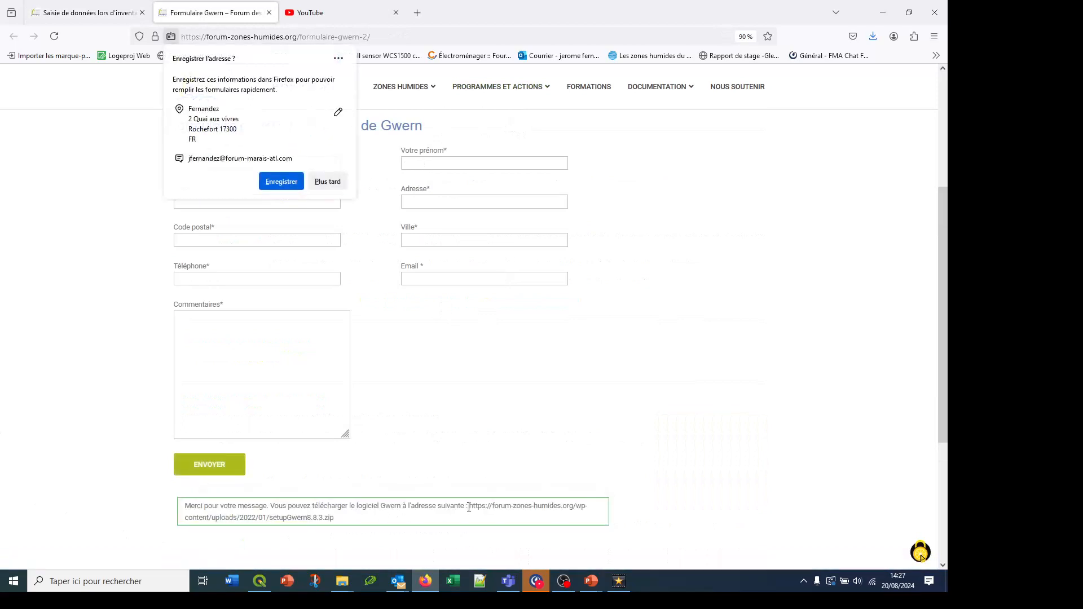
left_click_drag(469, 507, 383, 525)
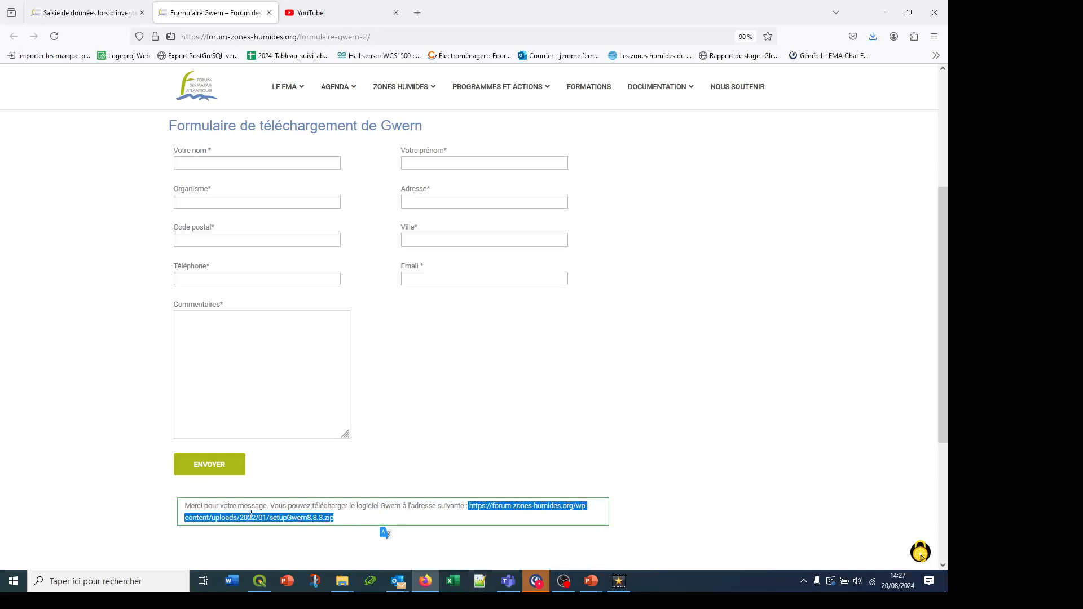
left_click(72, 17)
scroll(476, 318, "down", 5)
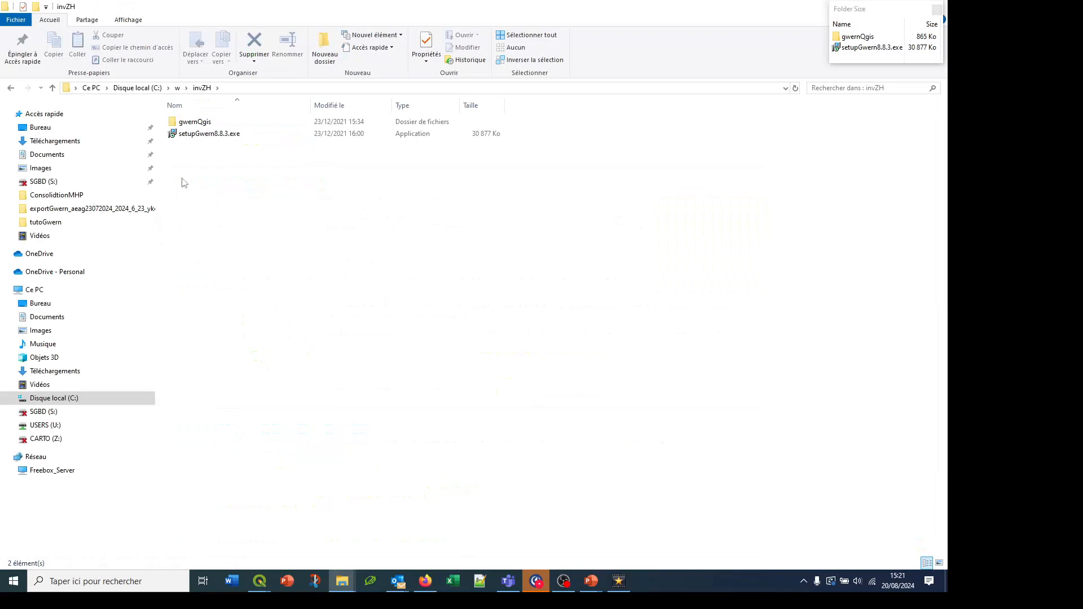
Switch to the invZH folder in File Explorer and open its gwernQgis subfolder
left_click(199, 135)
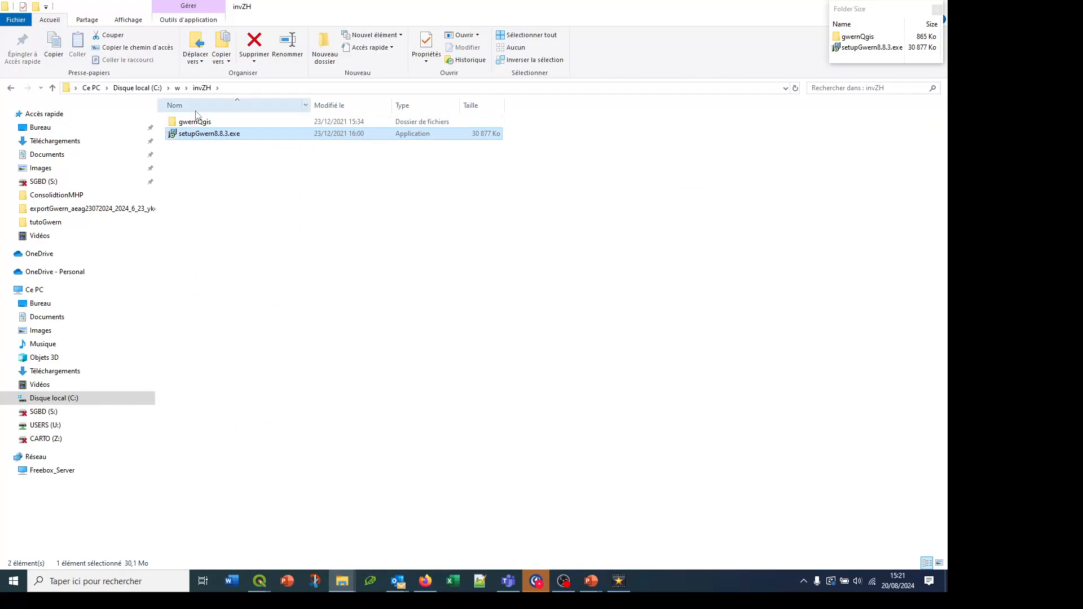
left_click(196, 123)
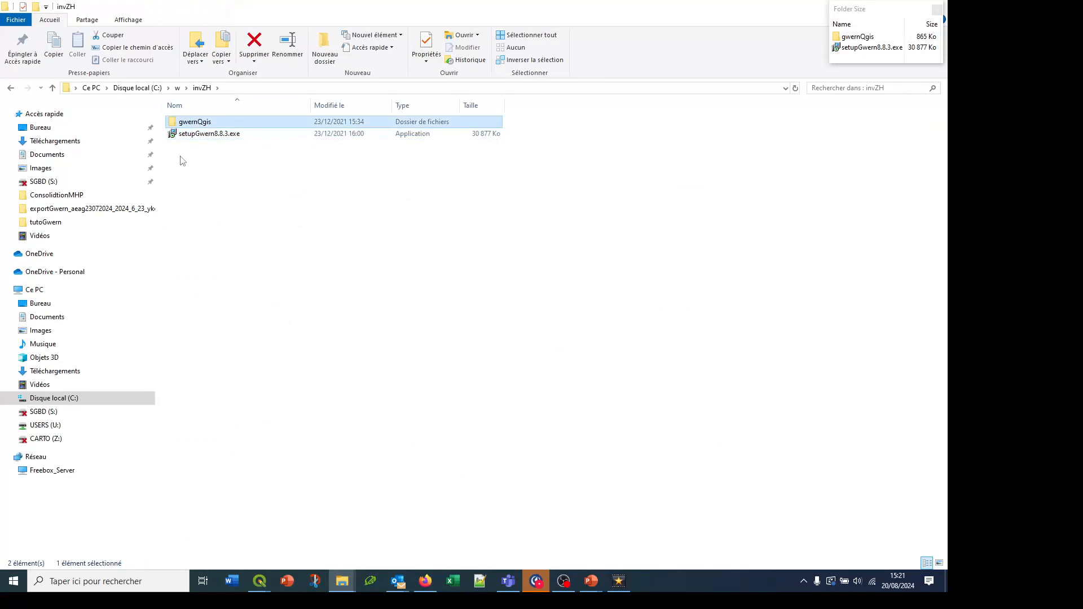
double_click(186, 124)
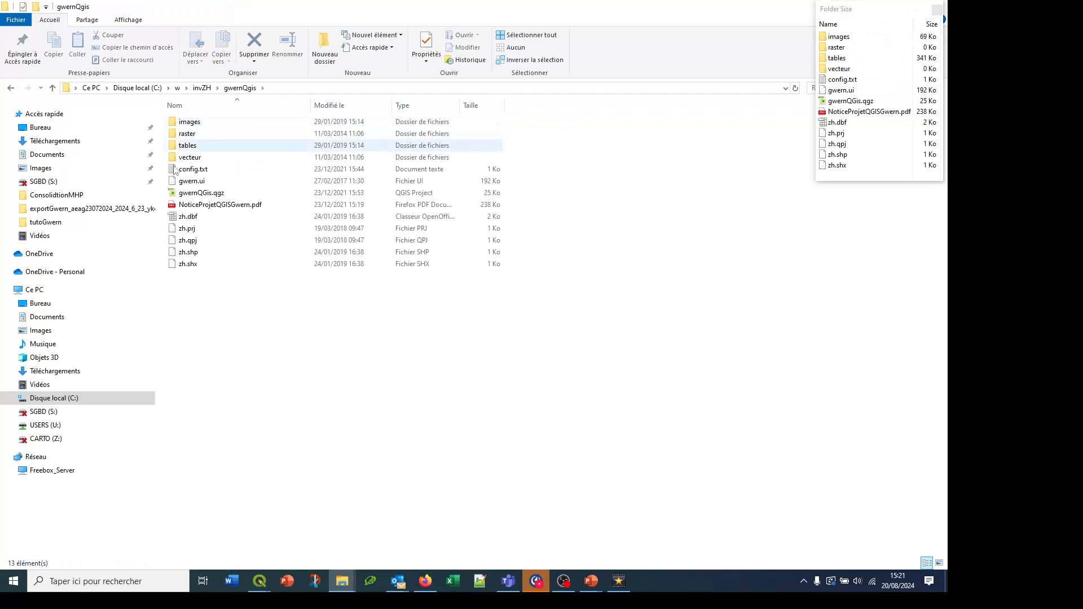
Examine the gwernQgis folder's files: the zh shapefile set, the PDF notice, the QGIS project and the gwern.ui form file
left_click_drag(220, 328, 180, 219)
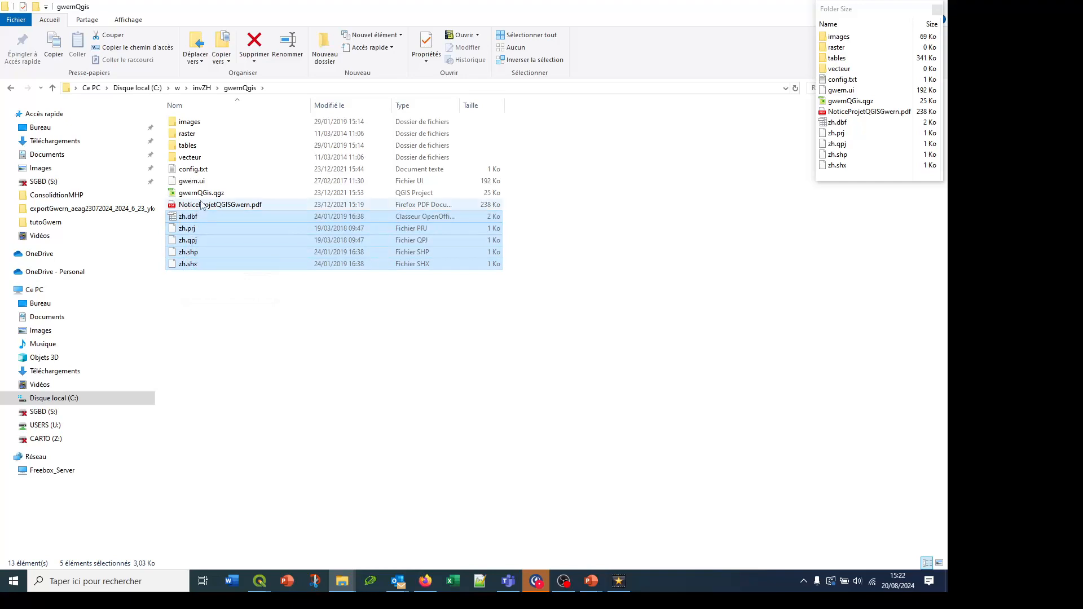
left_click(204, 206)
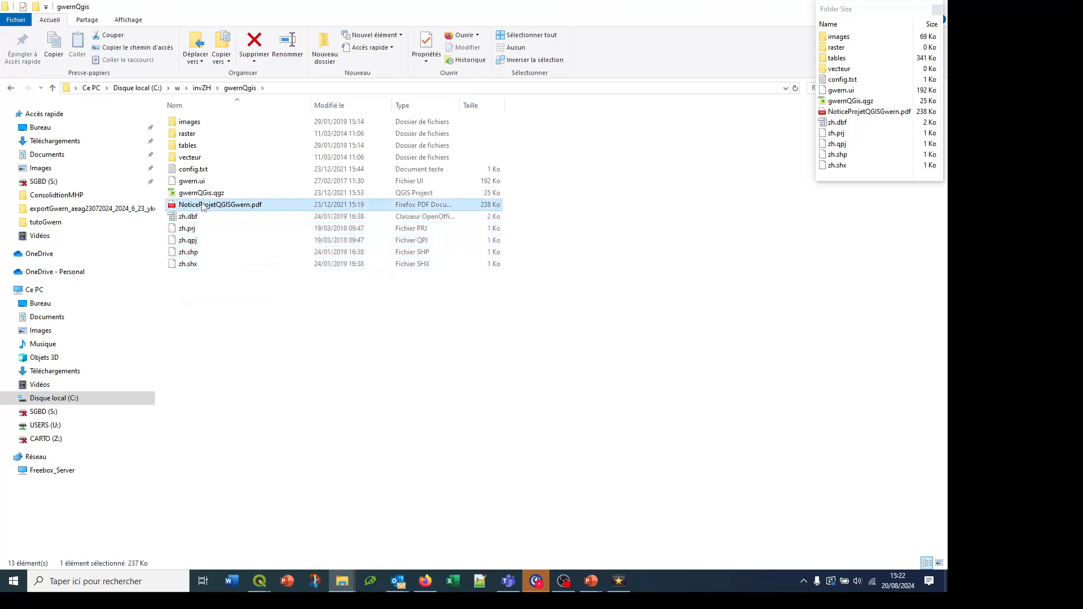
left_click(198, 194)
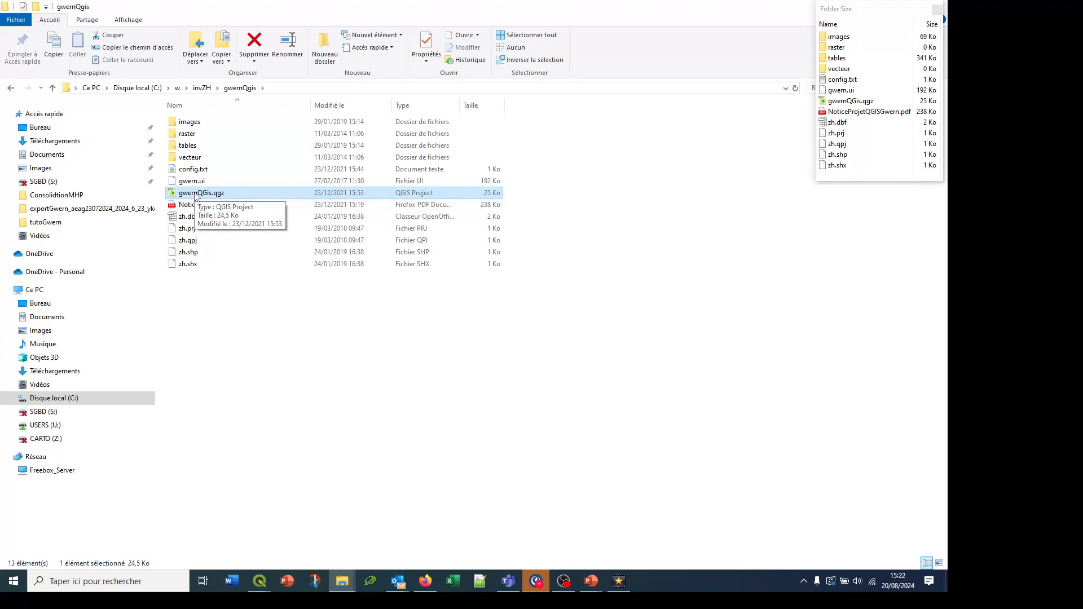
left_click(193, 183)
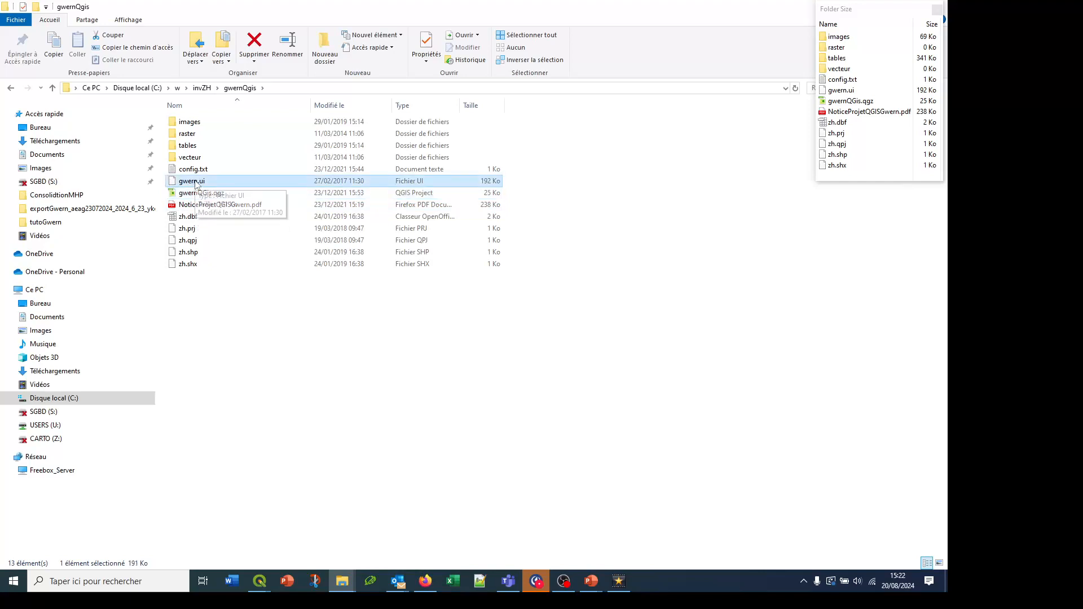
left_click(193, 219)
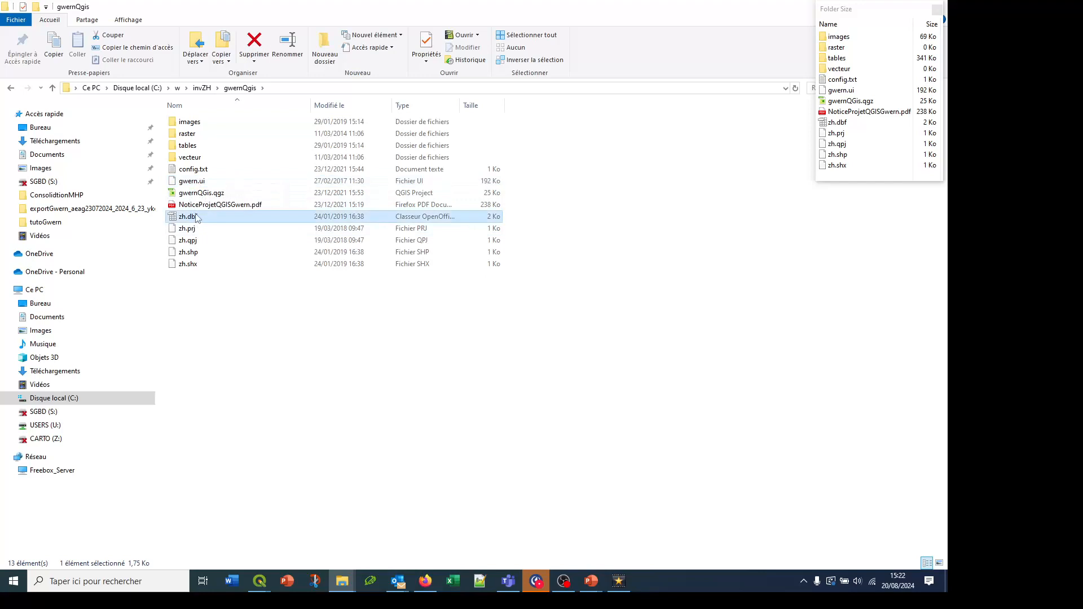
Examine the vecteur, raster and images subfolders and view the CSV lists in the tables folder, returning to gwernQgis
left_click(202, 158)
left_click(203, 135, "ctrl")
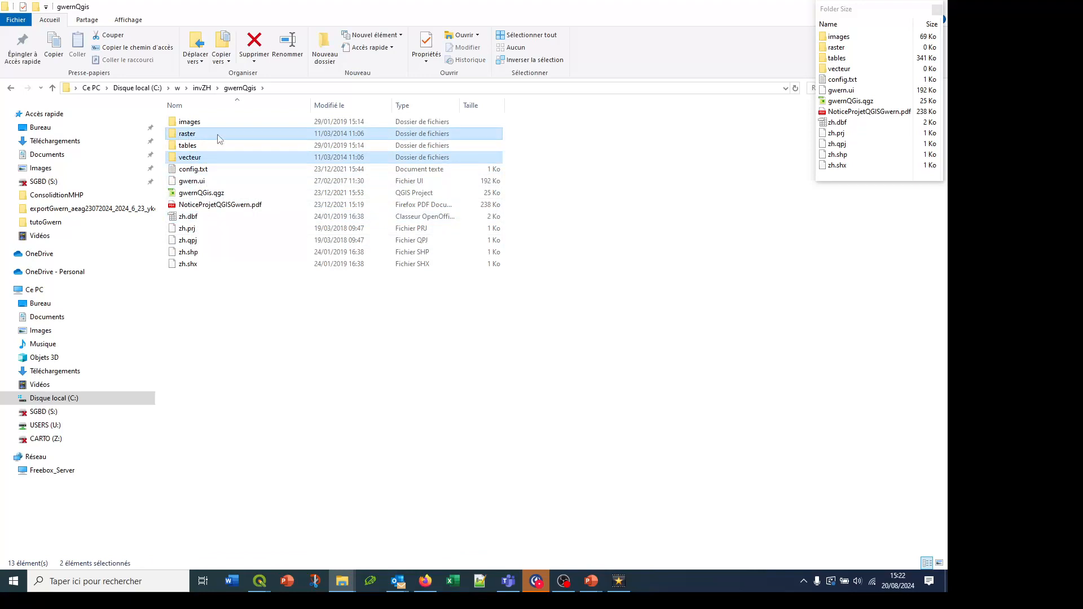
mouse_move(192, 137)
left_click(185, 159)
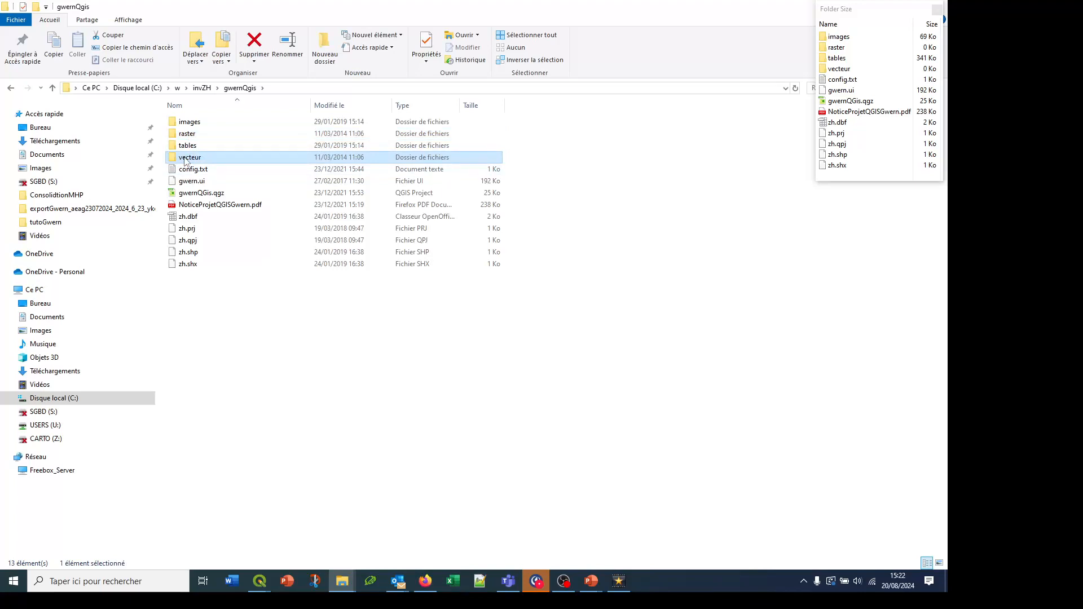
left_click(169, 124)
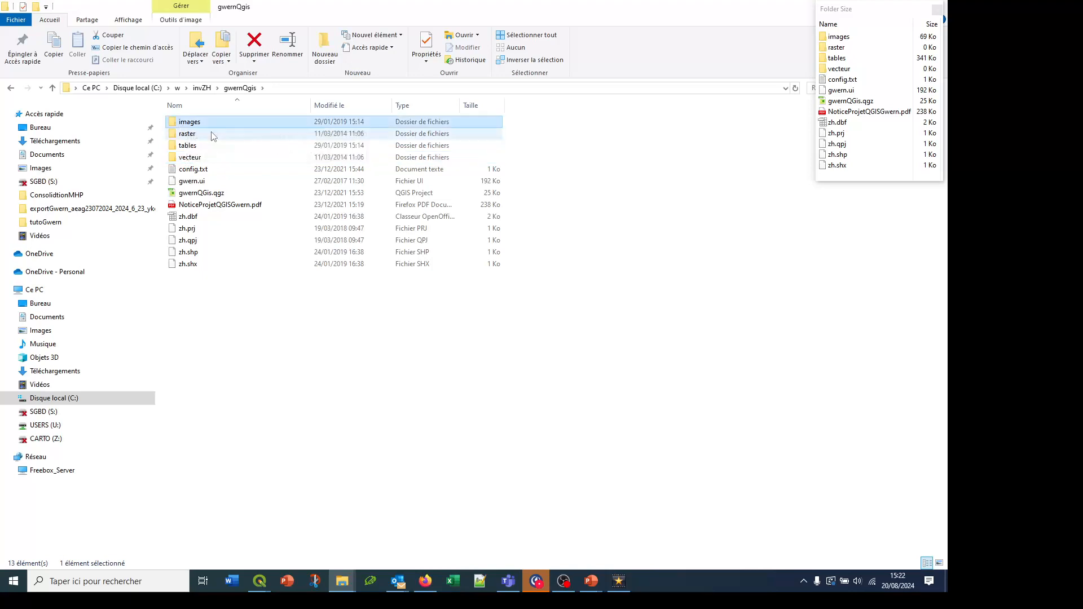
double_click(185, 146)
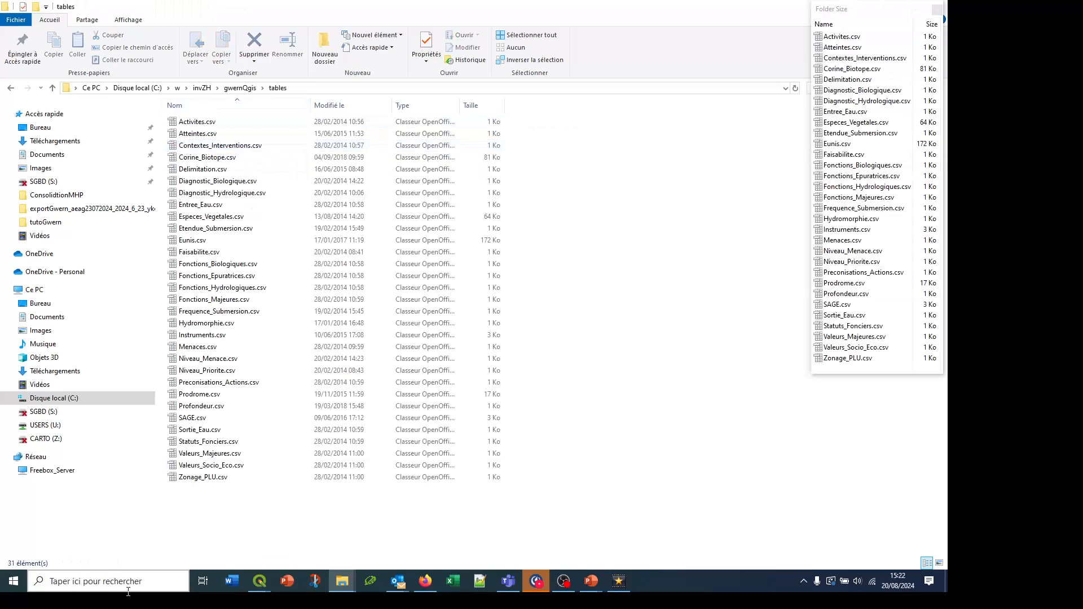
left_click(244, 89)
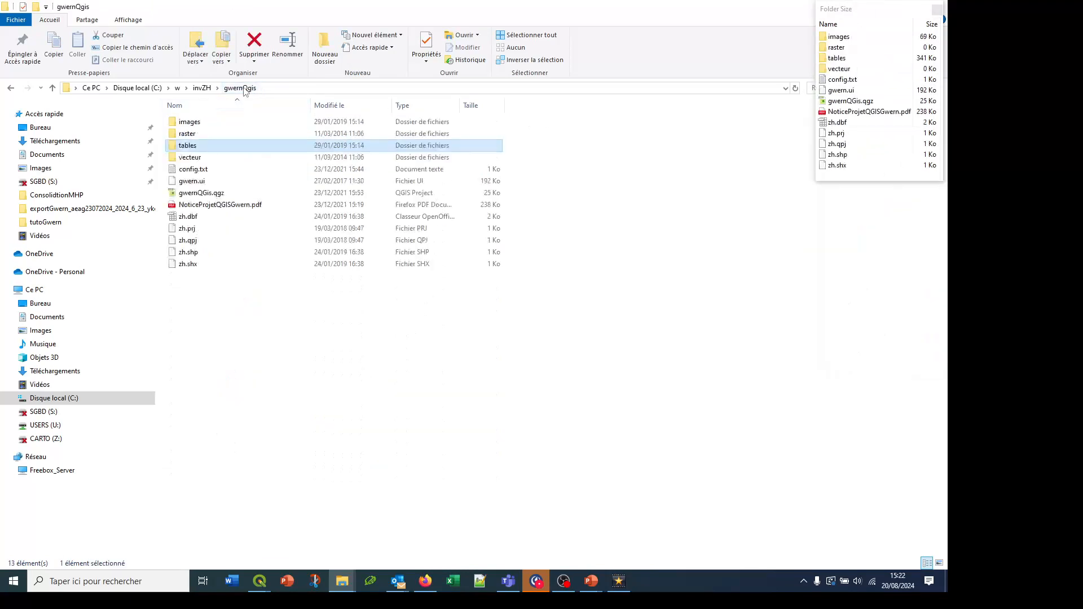
Open the gwernQGis.qgz project in QGIS and turn on the Ortho 50 cm aerial imagery layer
left_click(184, 194)
double_click(185, 194)
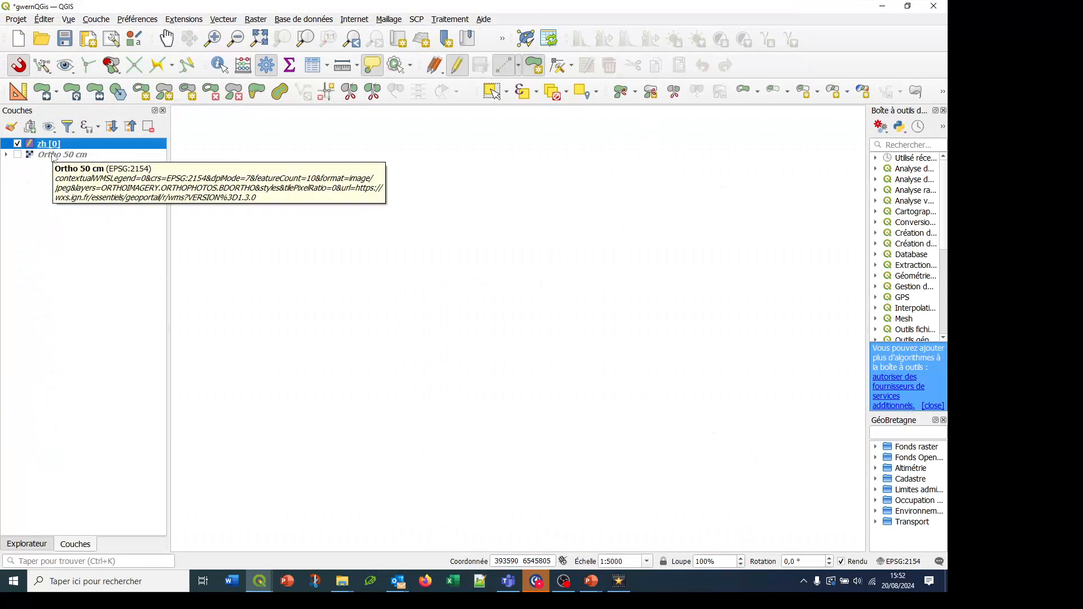
left_click(17, 155)
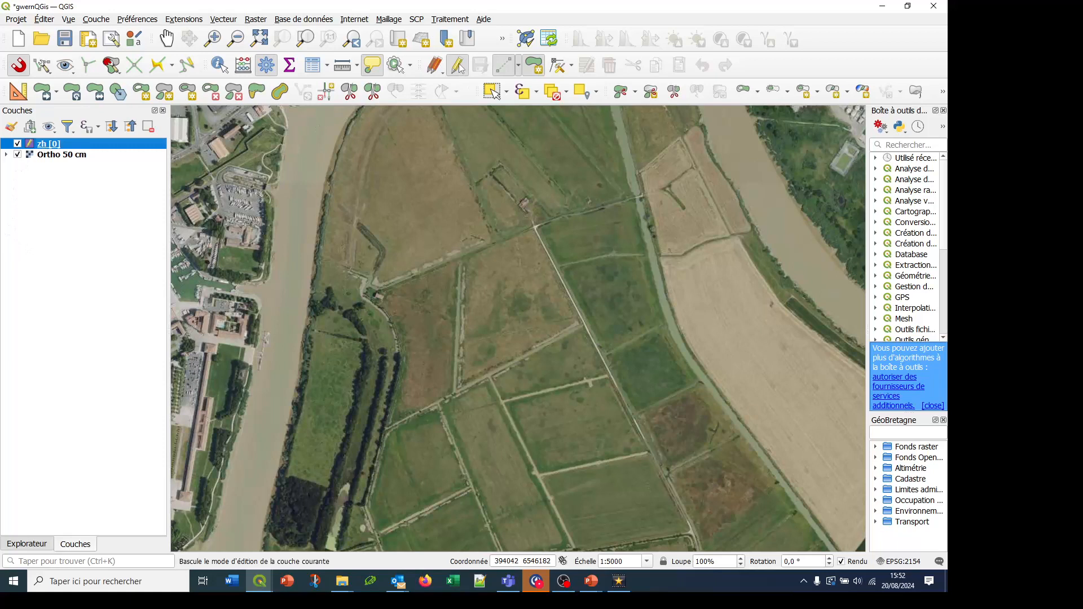
Digitize a four-sided wetland polygon of about 6.62 ha in the zh layer around the brown field near the map's centre
left_click(537, 66)
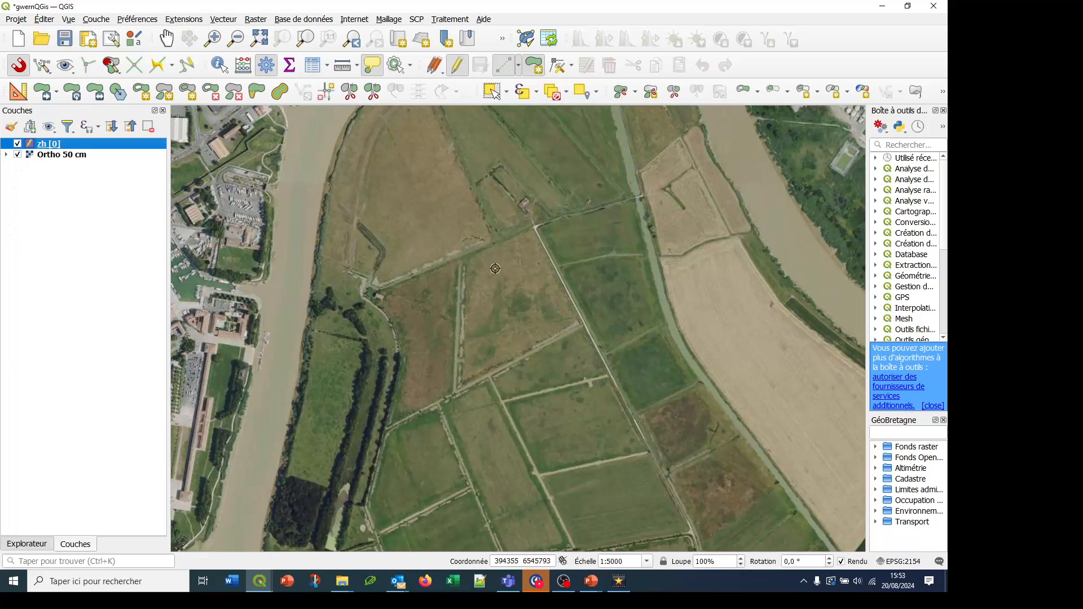
left_click(462, 257)
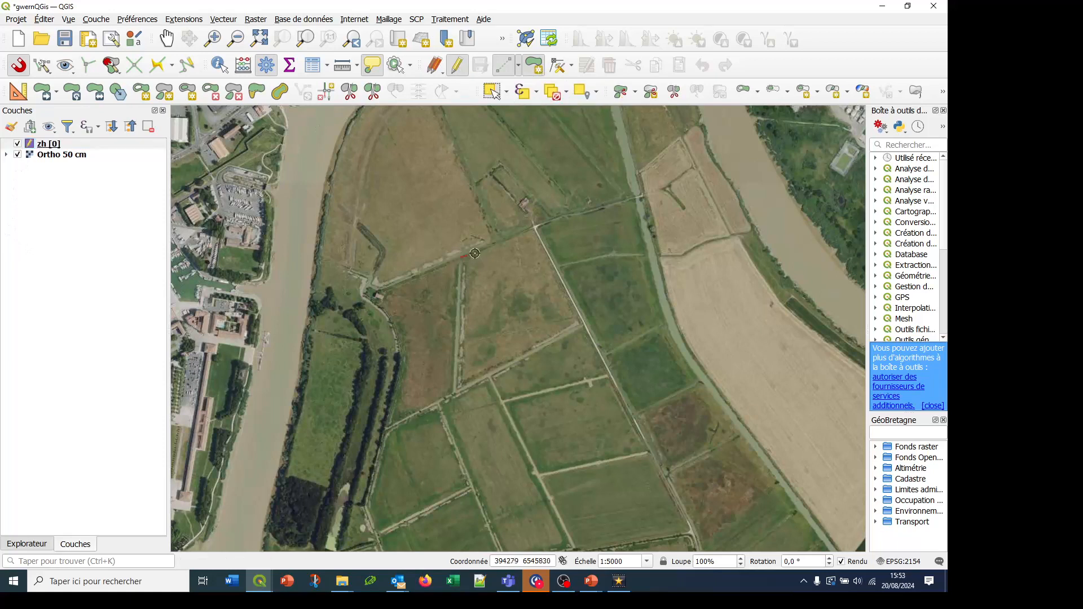
left_click(532, 228)
left_click(578, 324)
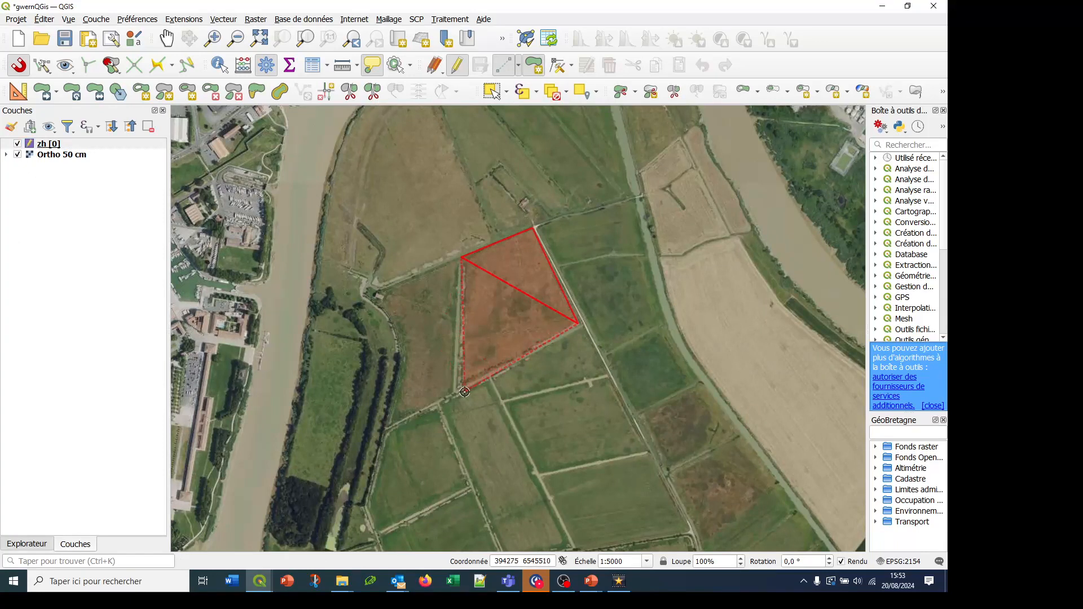
left_click(457, 389)
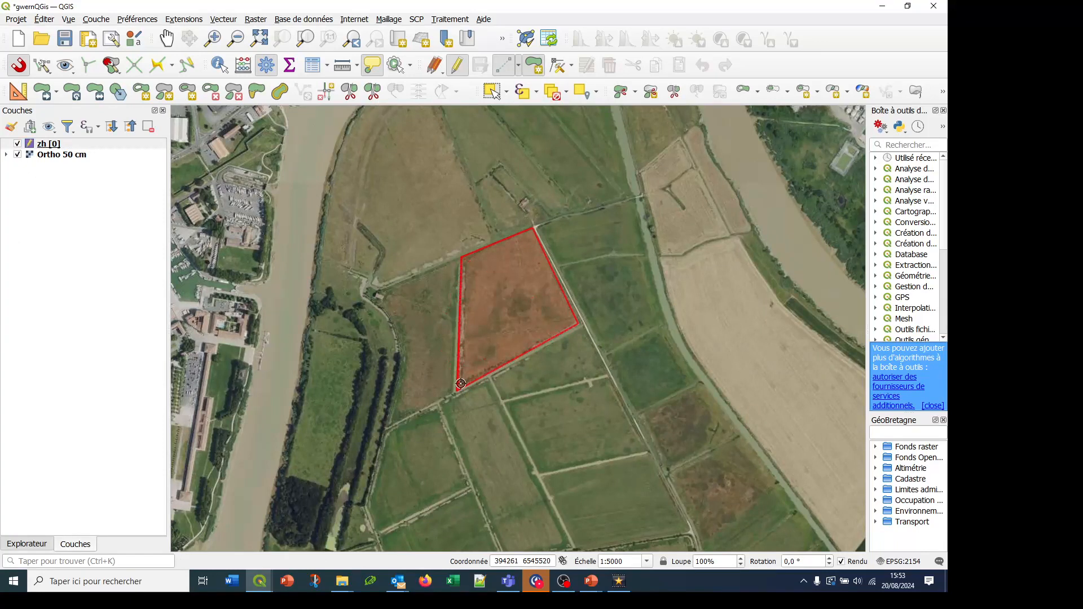
right_click(460, 383)
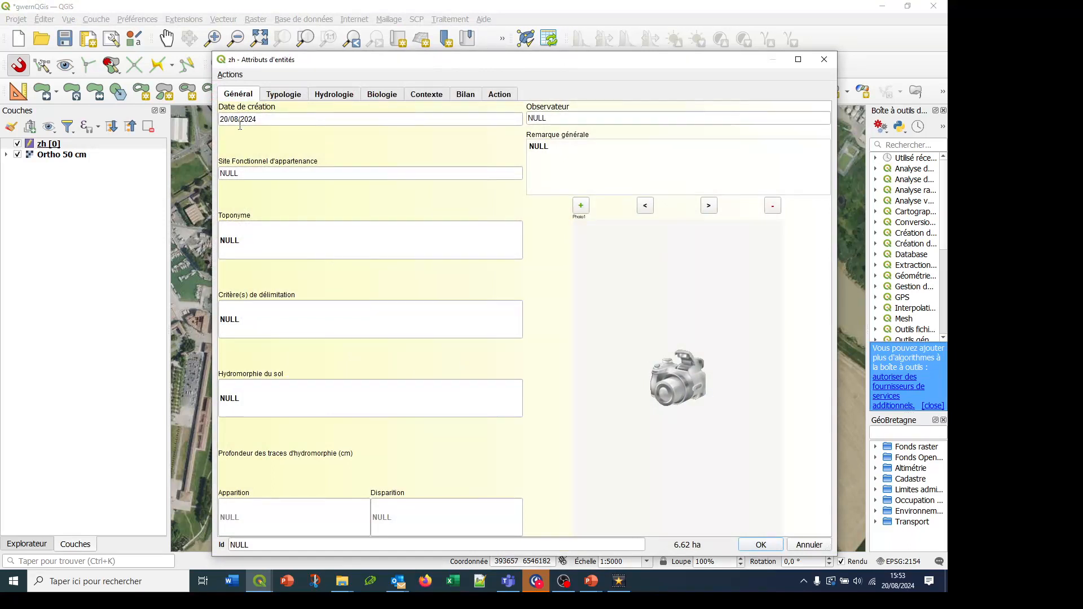
Enter the observer's full name in Observateur and set Toponyme to "le marais" for the new wetland
left_click(568, 119)
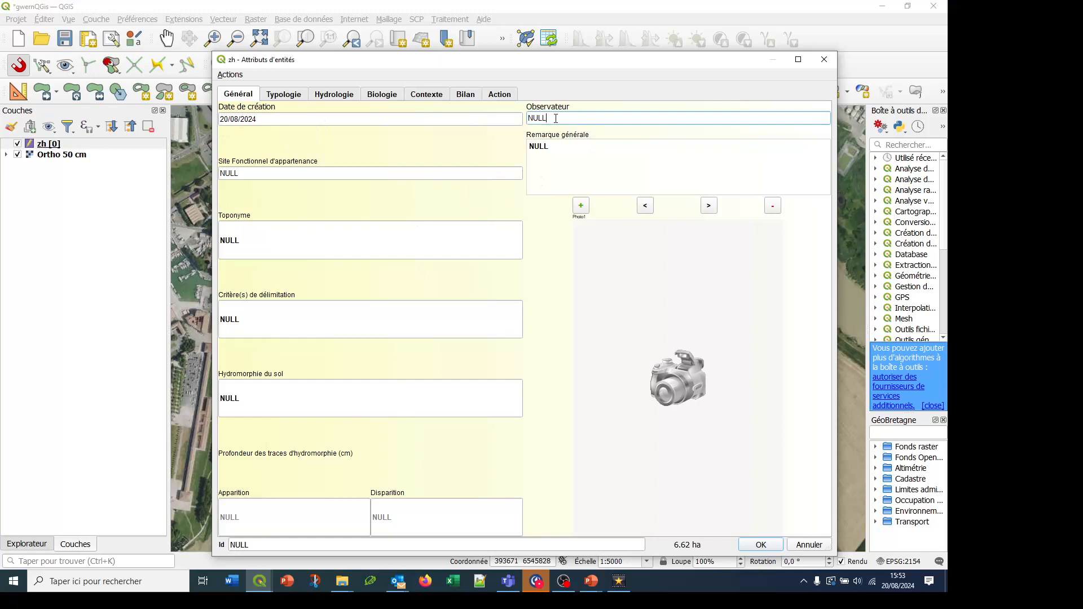
left_click_drag(572, 119, 495, 118)
double_click(248, 239)
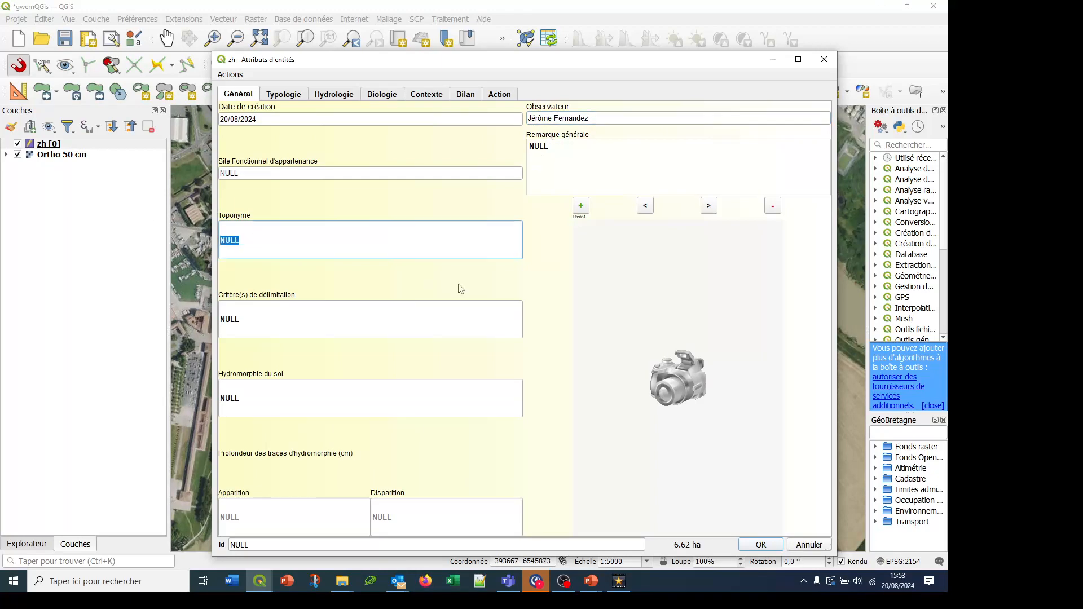
type("le marais")
Assign Végétation hygrophile as principal and Hydromorphie du sol as secondary delimitation criterion, and set the soil hydromorphy class to V c
left_click(312, 317)
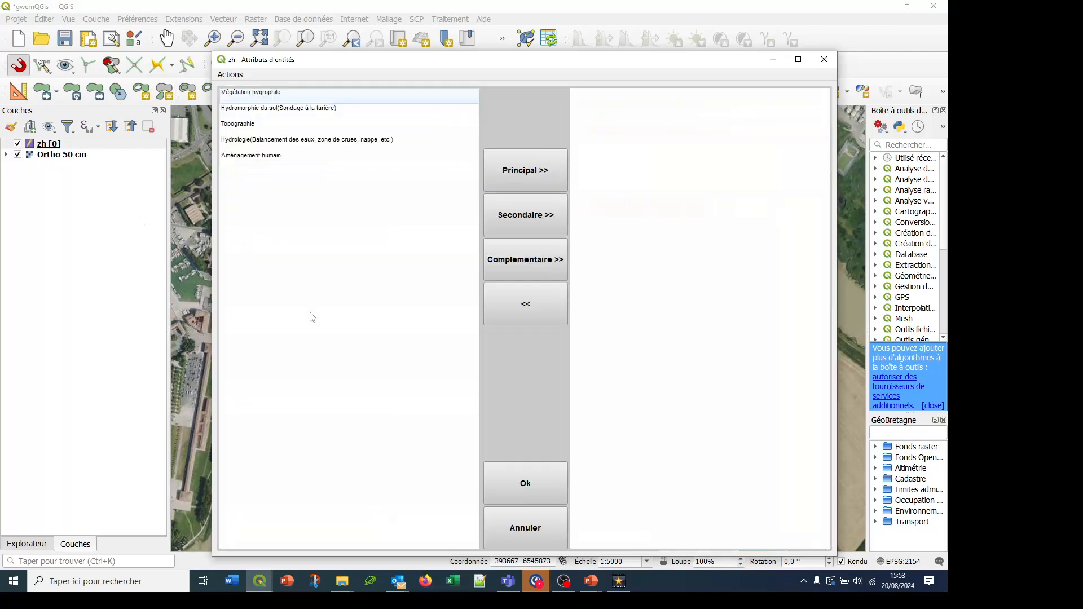
left_click(265, 95)
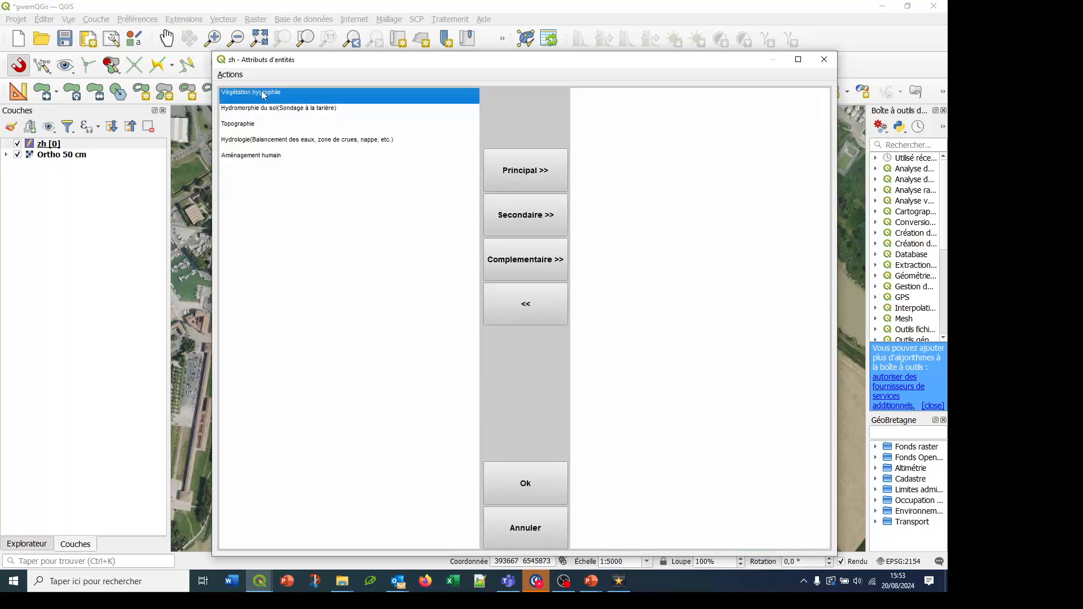
left_click(522, 174)
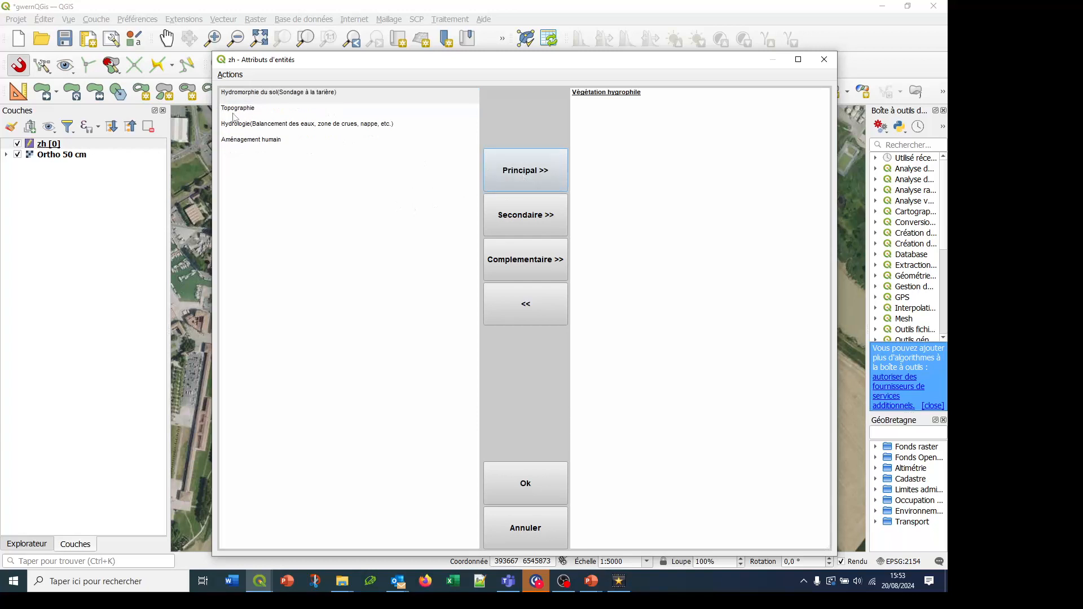
left_click(246, 97)
left_click(521, 219)
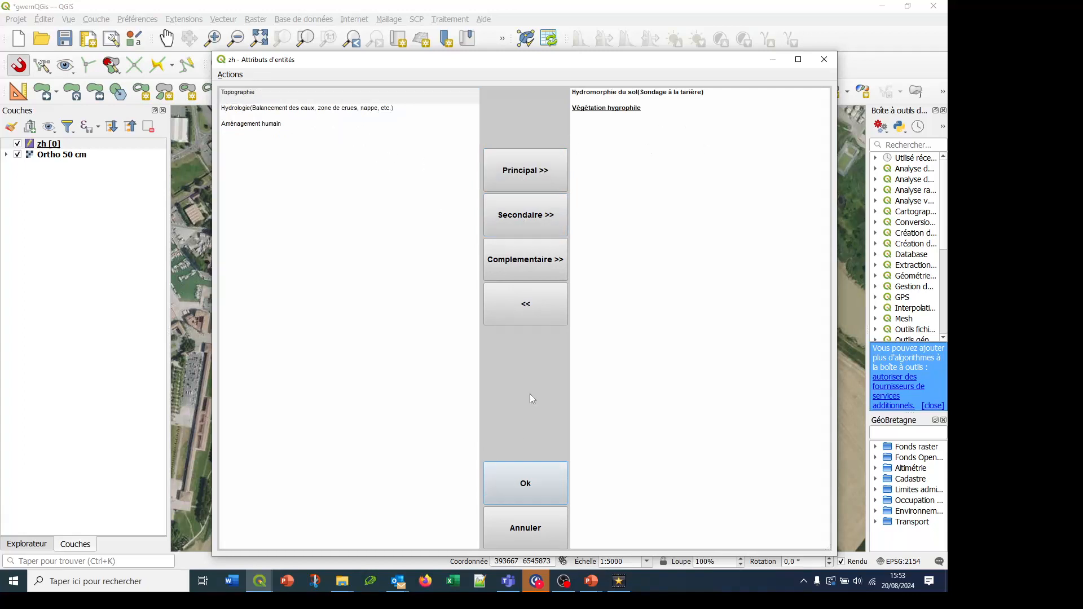
left_click(543, 484)
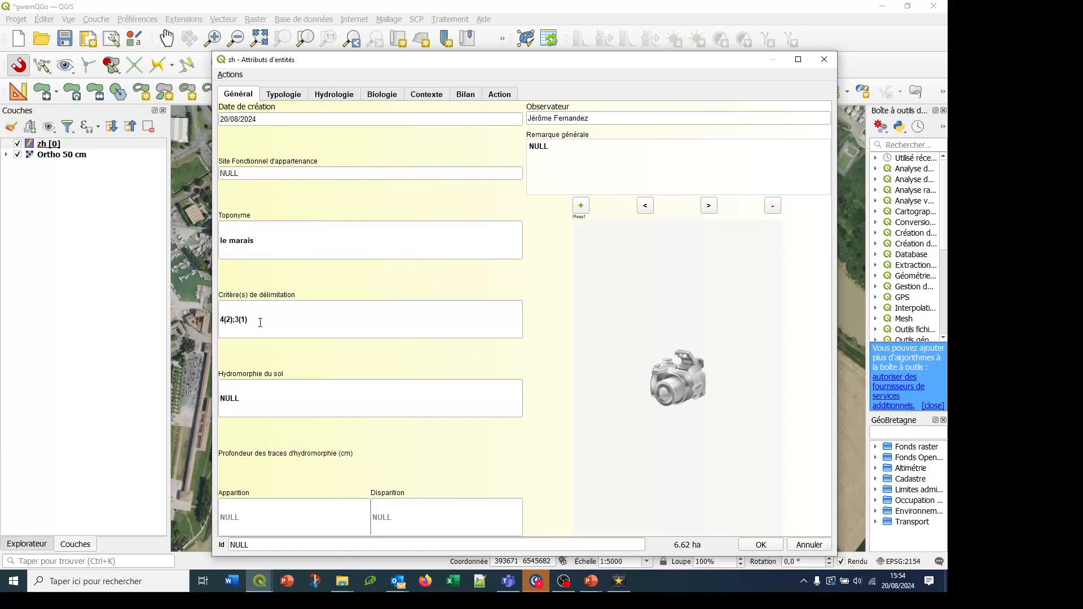
left_click(252, 394)
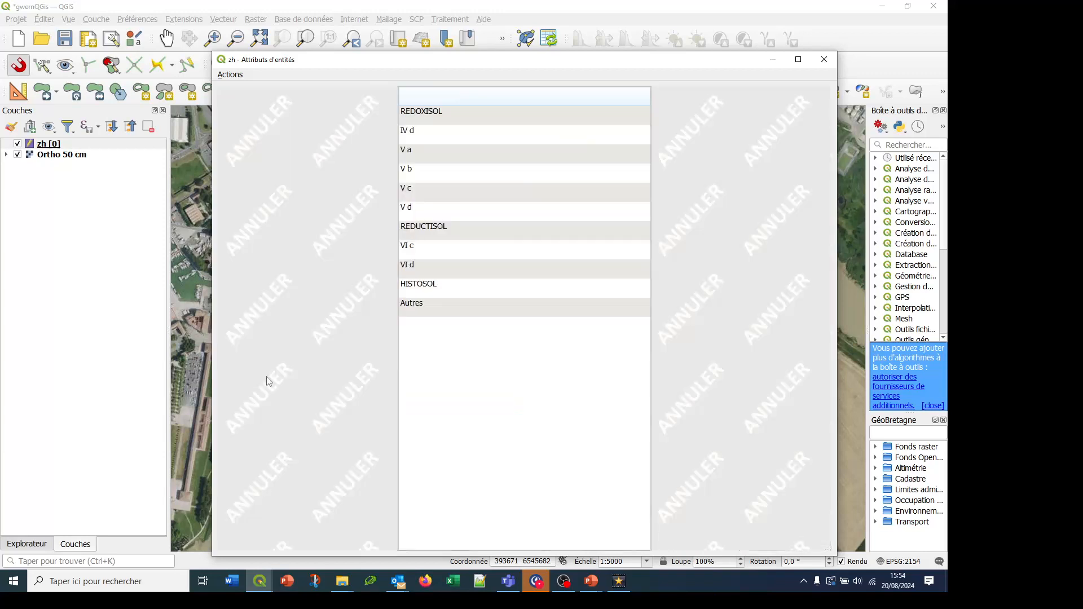
left_click(425, 188)
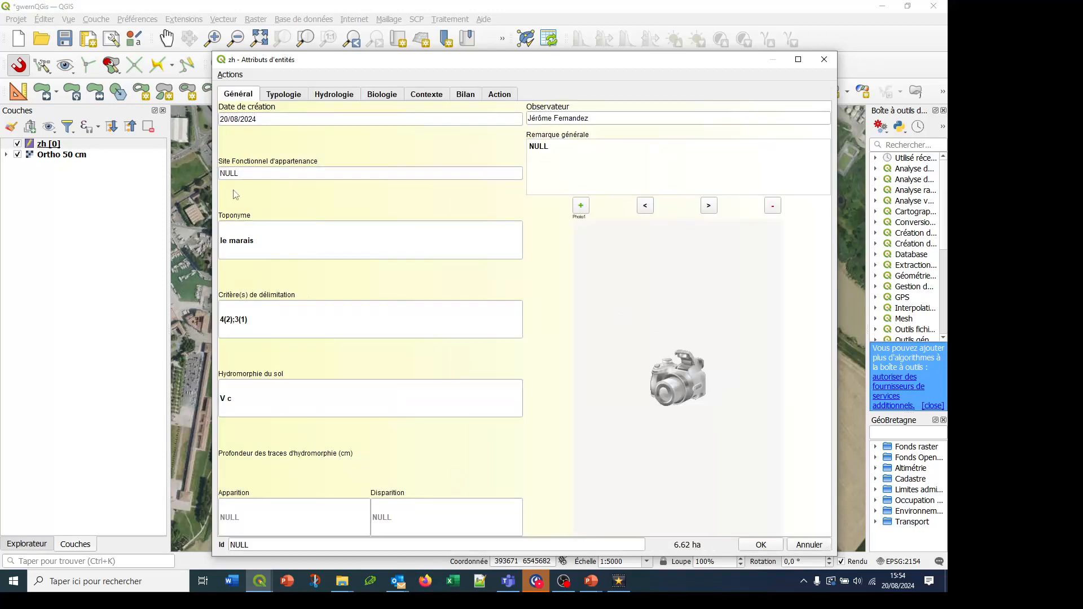
Look through the Typologie, Hydrologie, Biologie and Contexte sections of the new wetland's attribute form
left_click(278, 99)
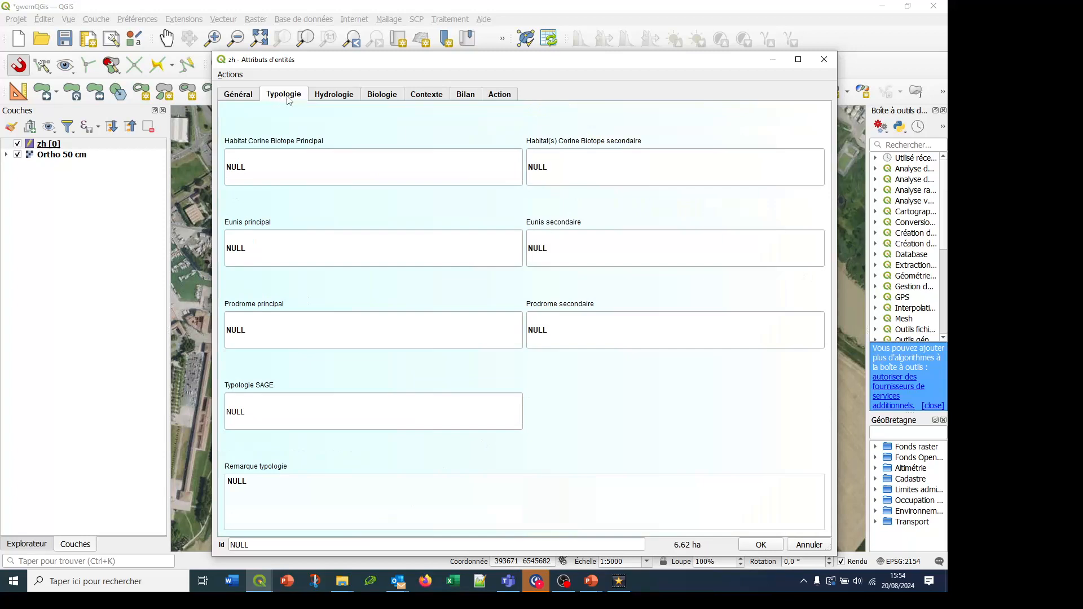
left_click(332, 101)
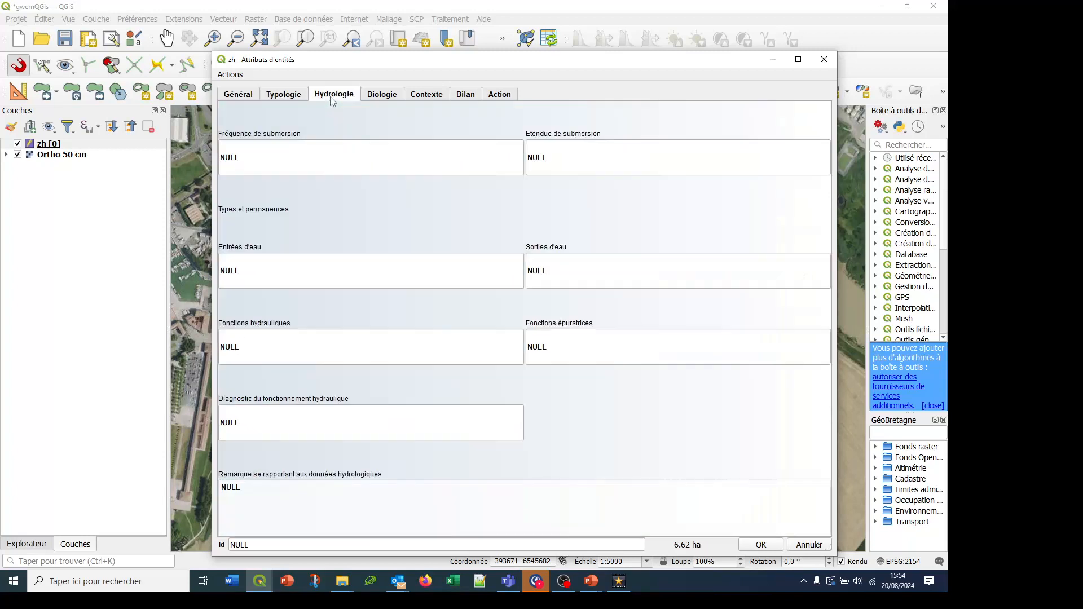
left_click(379, 99)
left_click(411, 97)
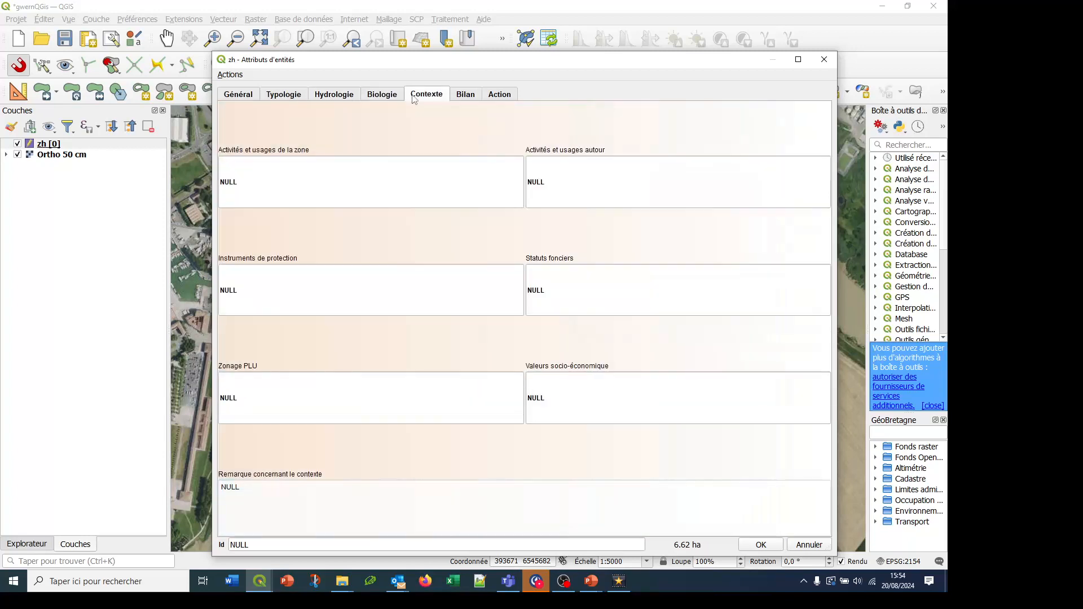
Attach the photo herisson.jpg from the Images folder to the wetland's general data and validate the attribute form
left_click(252, 97)
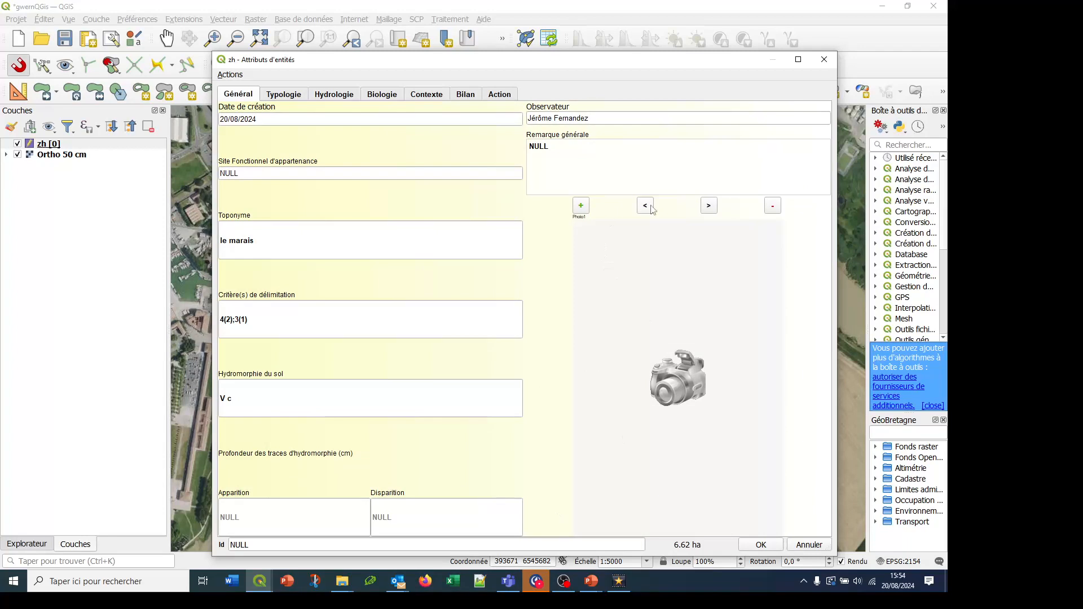
left_click(581, 206)
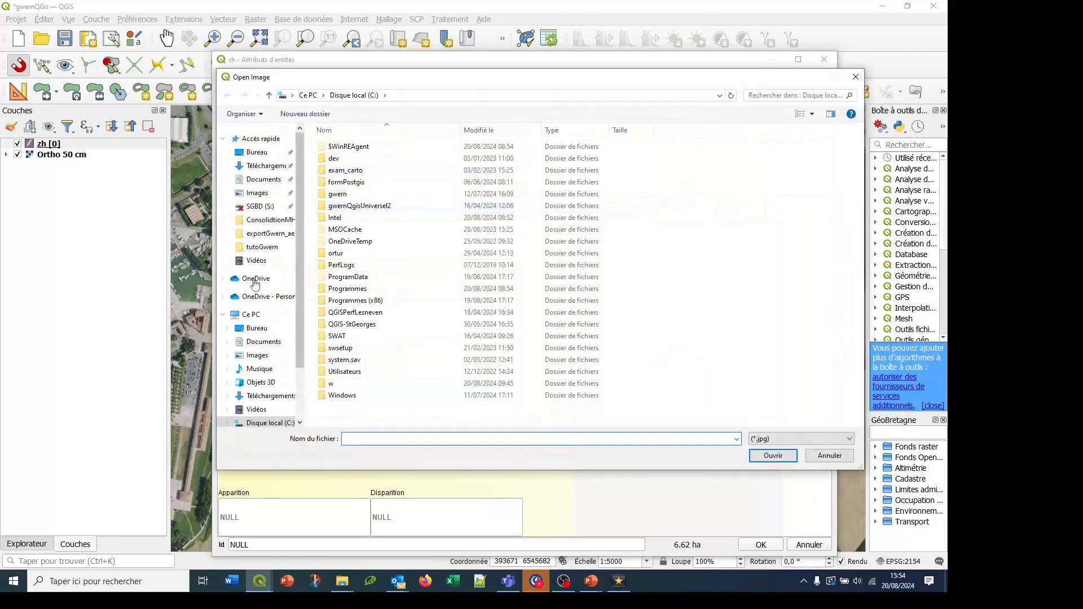
left_click(258, 194)
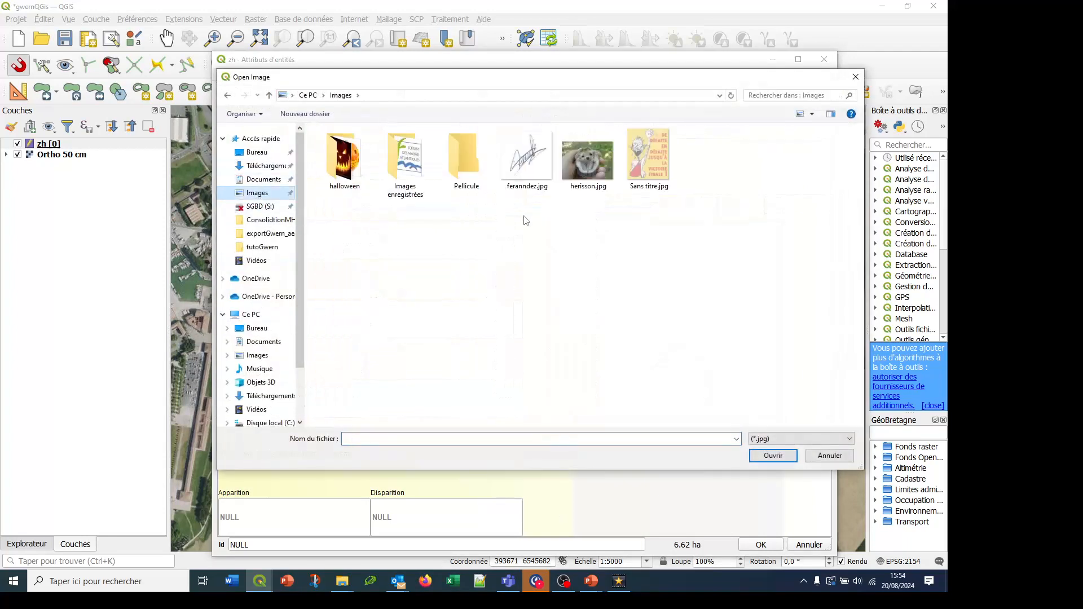
left_click(581, 180)
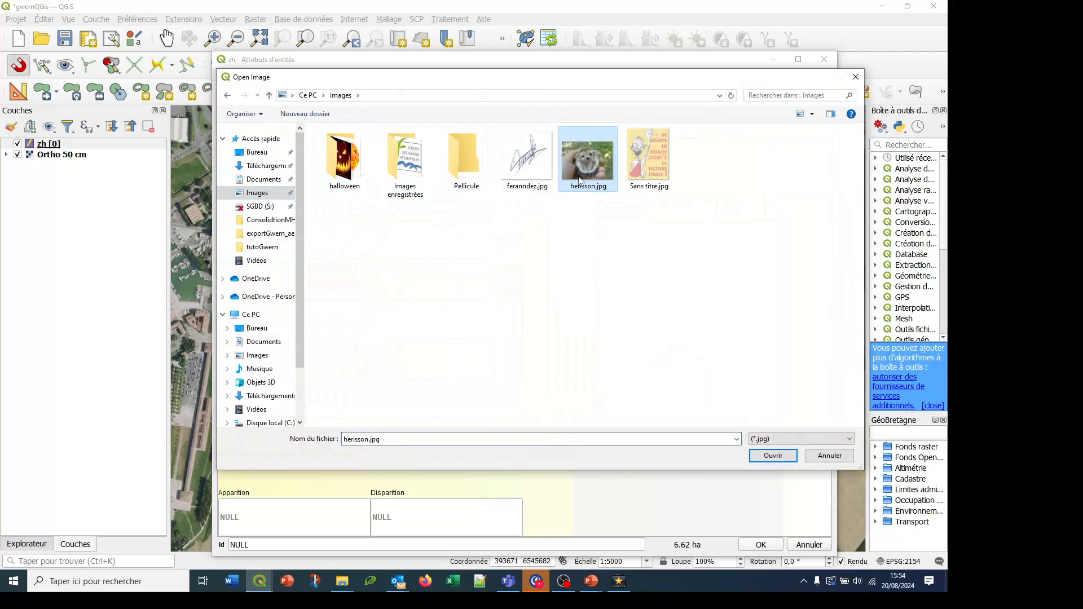
left_click(767, 454)
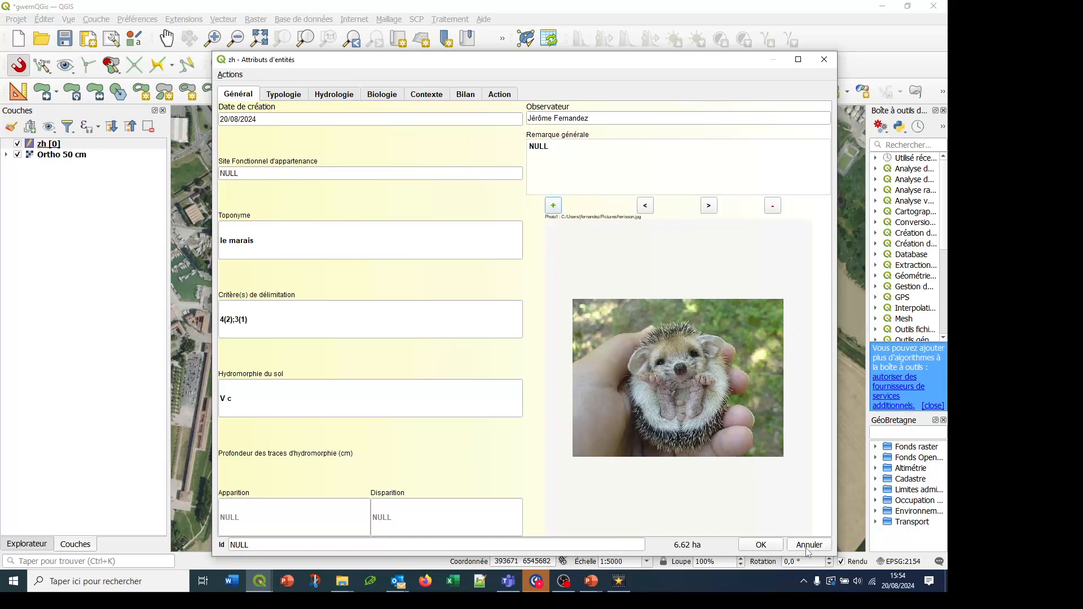
left_click(767, 545)
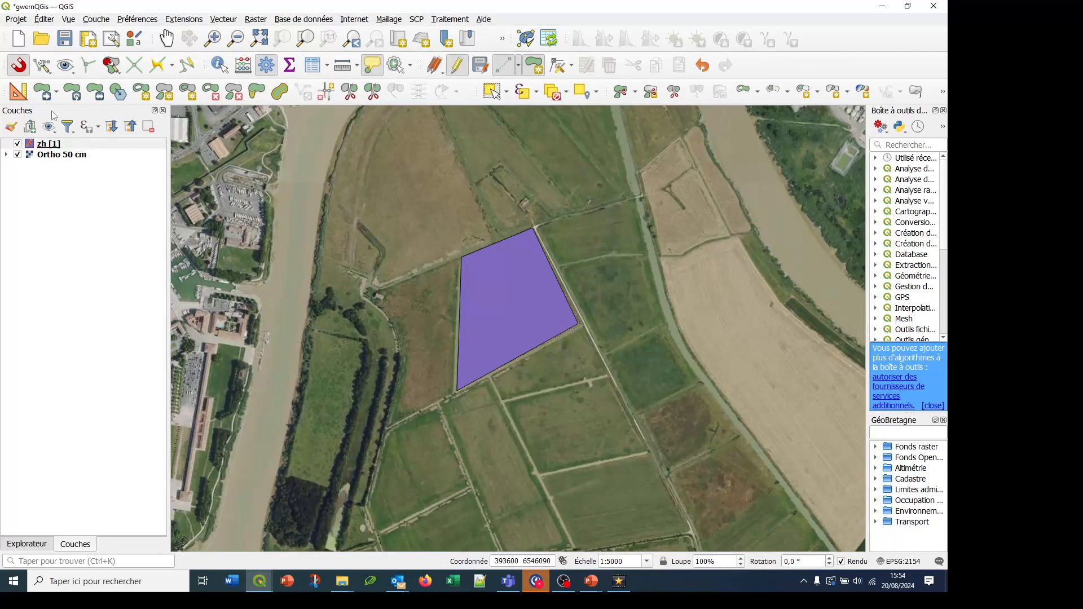
Set the zh layer's fill symbol opacity to 50 % and save the project
double_click(45, 146)
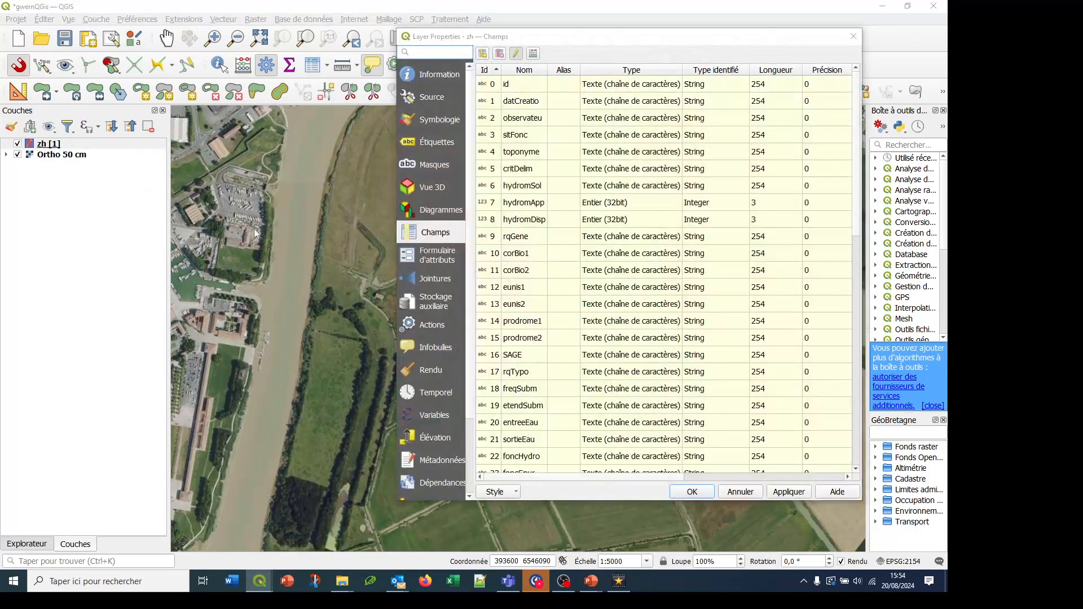
left_click(439, 125)
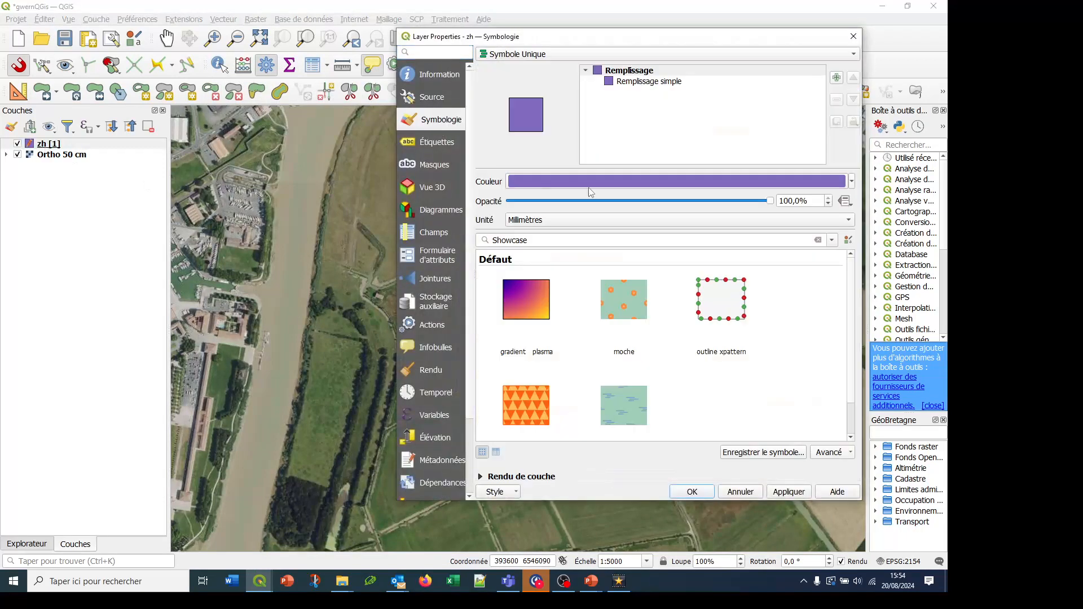
scroll(604, 202, "down", 3)
scroll(604, 202, "down", 2)
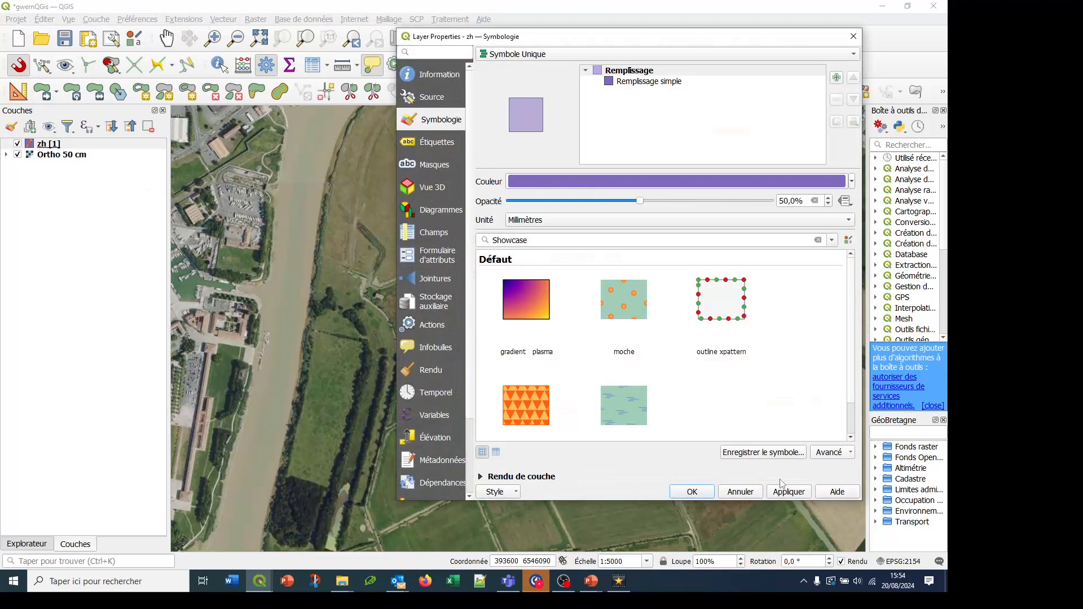
left_click(795, 491)
left_click(692, 492)
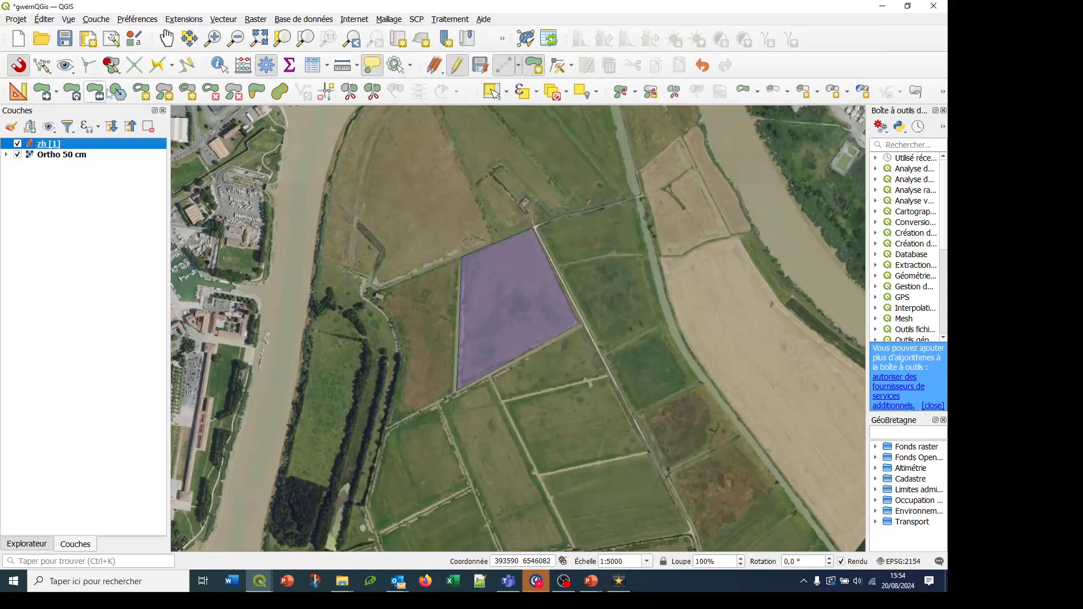
left_click(65, 41)
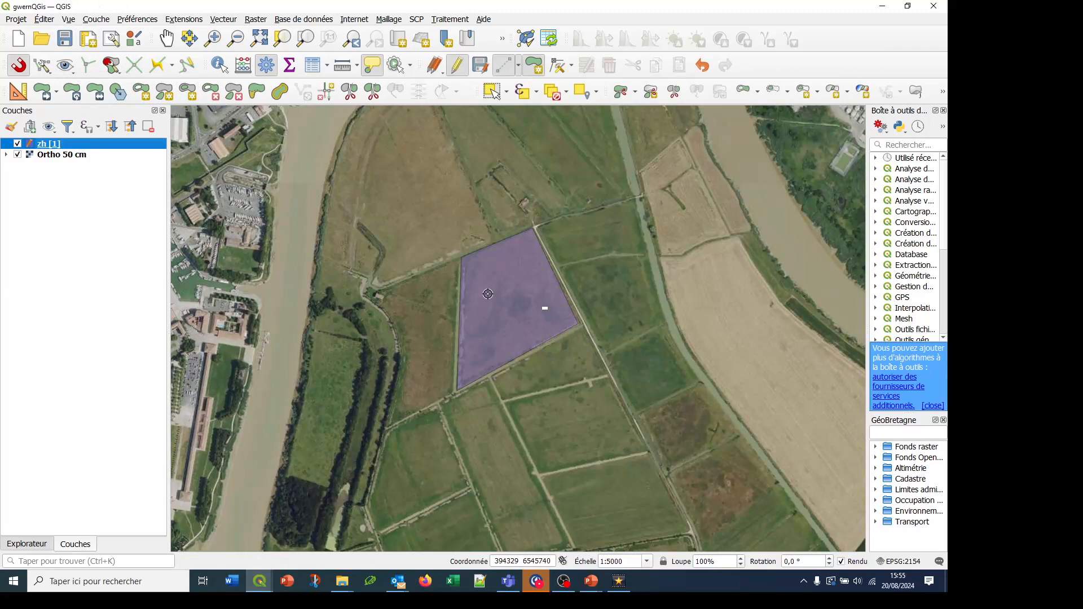
left_click(366, 197)
left_click(402, 162)
left_click(448, 209)
right_click(386, 243)
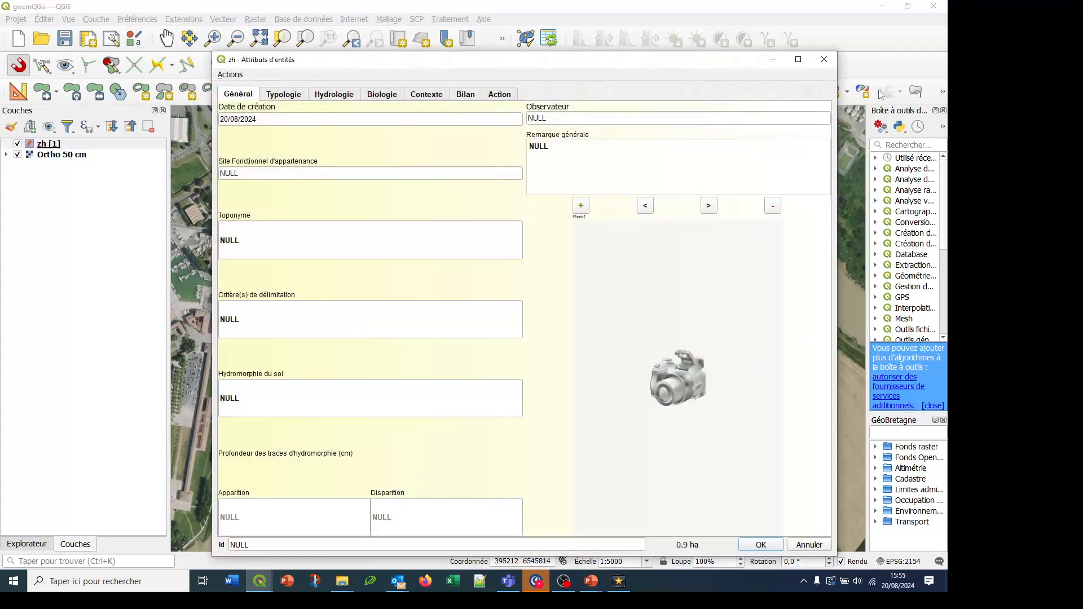
left_click(824, 59)
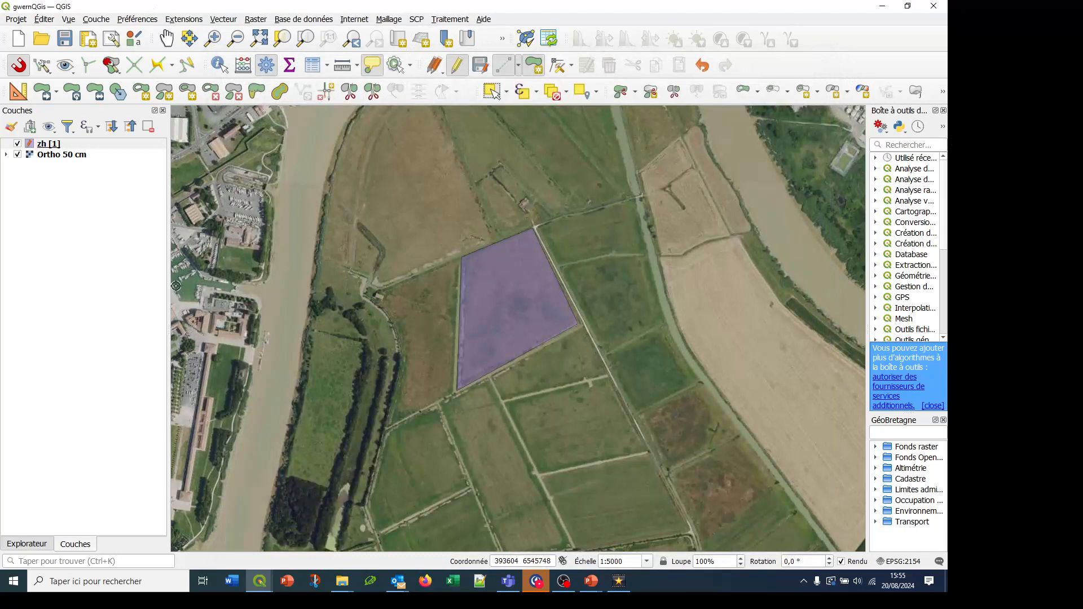
Examine the zh layer's field list and its attribute form settings, including the form type and linked .ui file
right_click(43, 147)
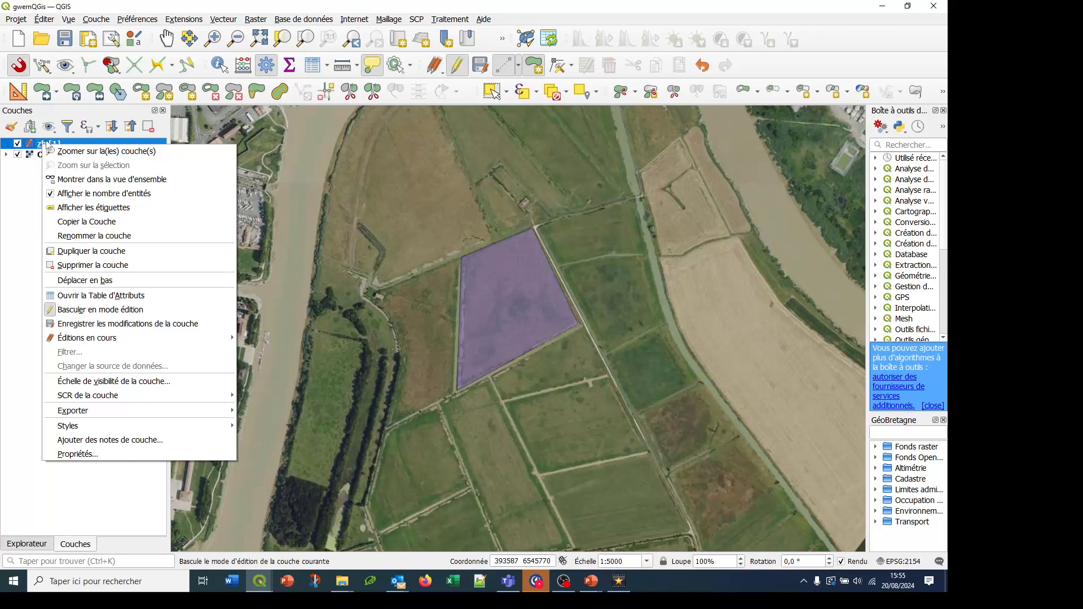
left_click(79, 454)
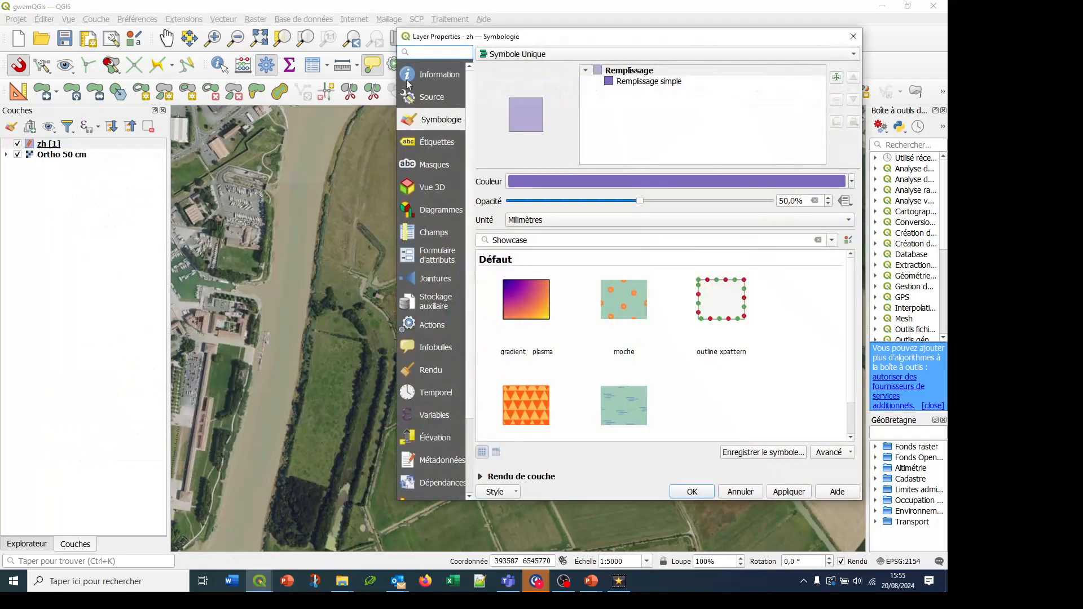
left_click(425, 234)
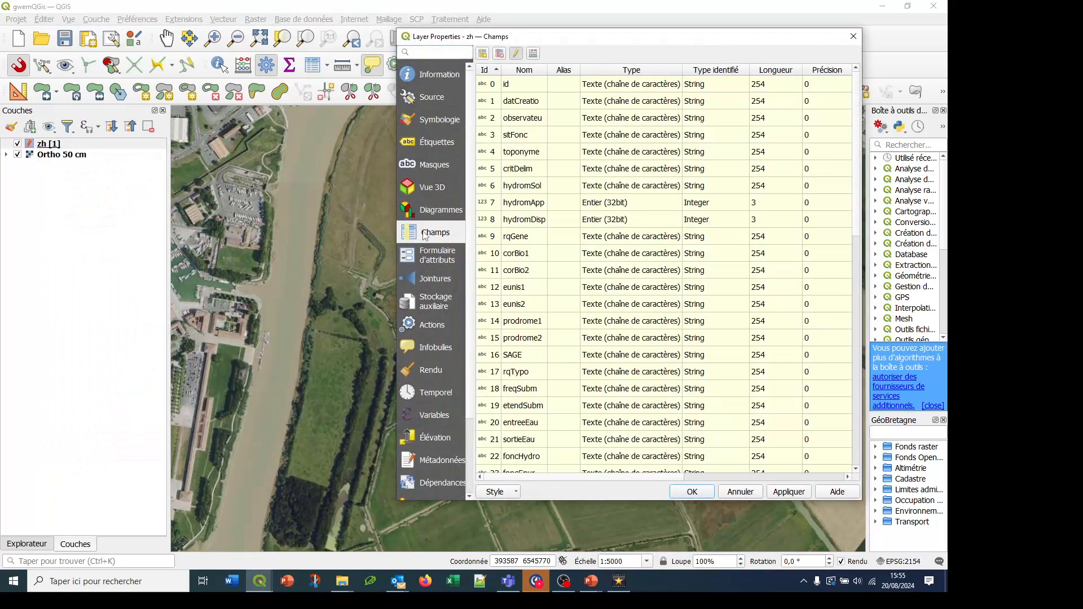
left_click(419, 257)
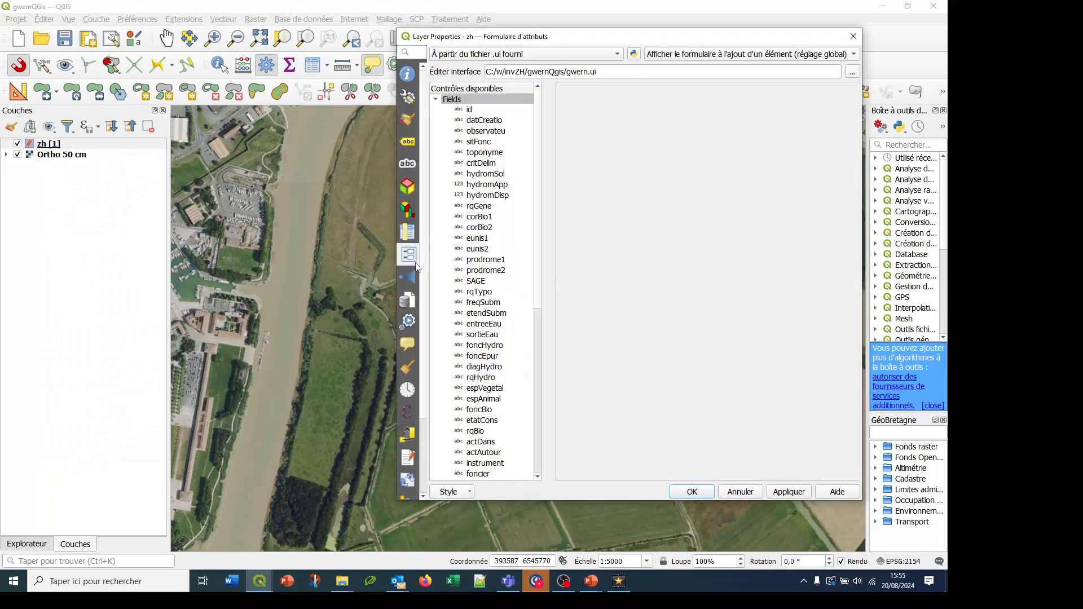
left_click(483, 56)
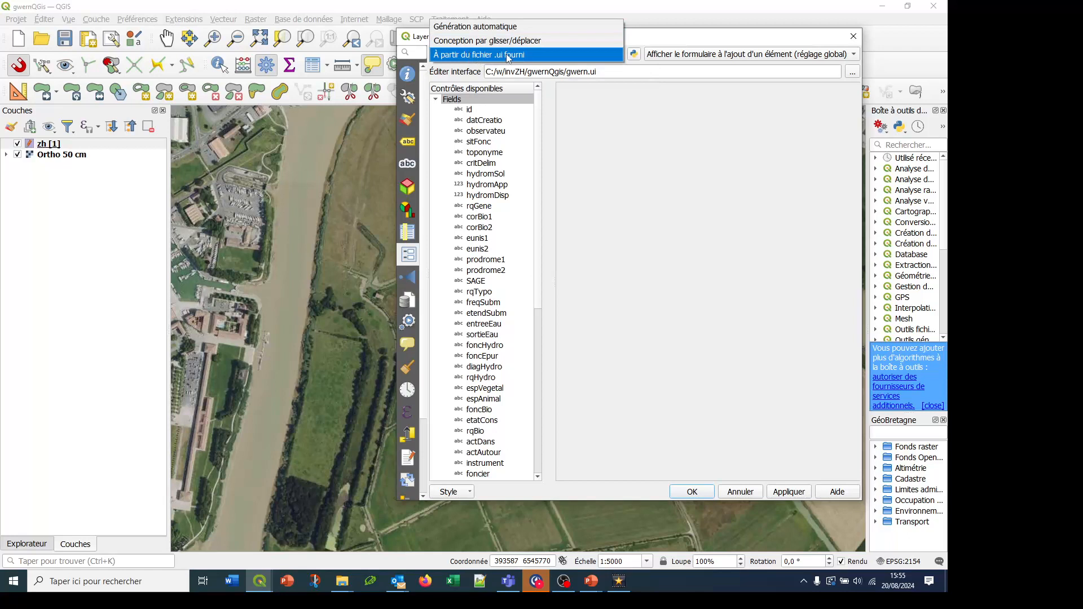
left_click(509, 56)
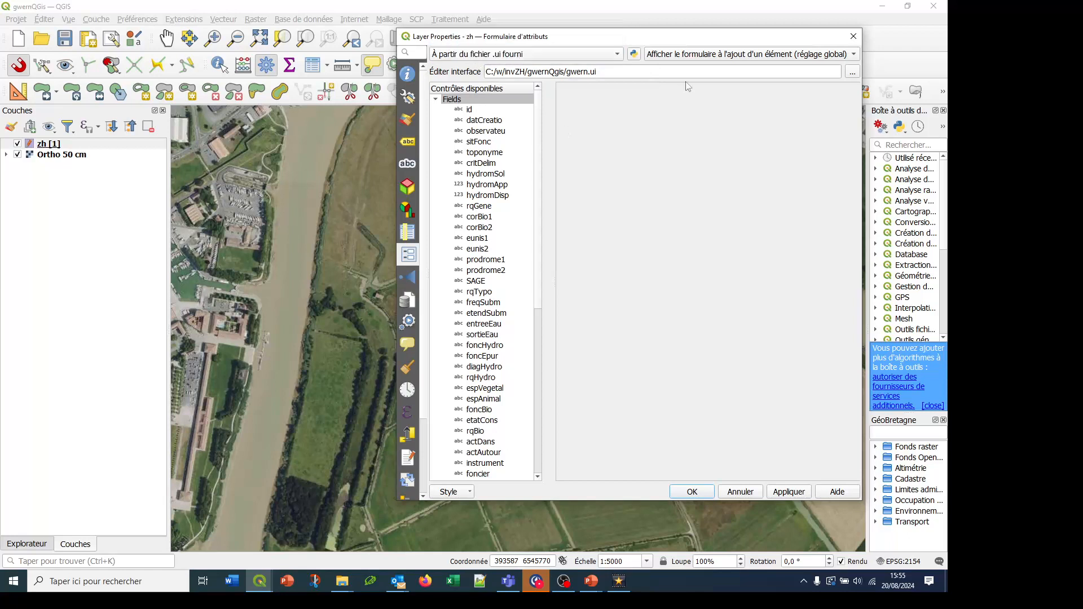
Examine the Python initialization code of the zh layer's attribute form, then leave the layer properties unchanged
left_click(635, 54)
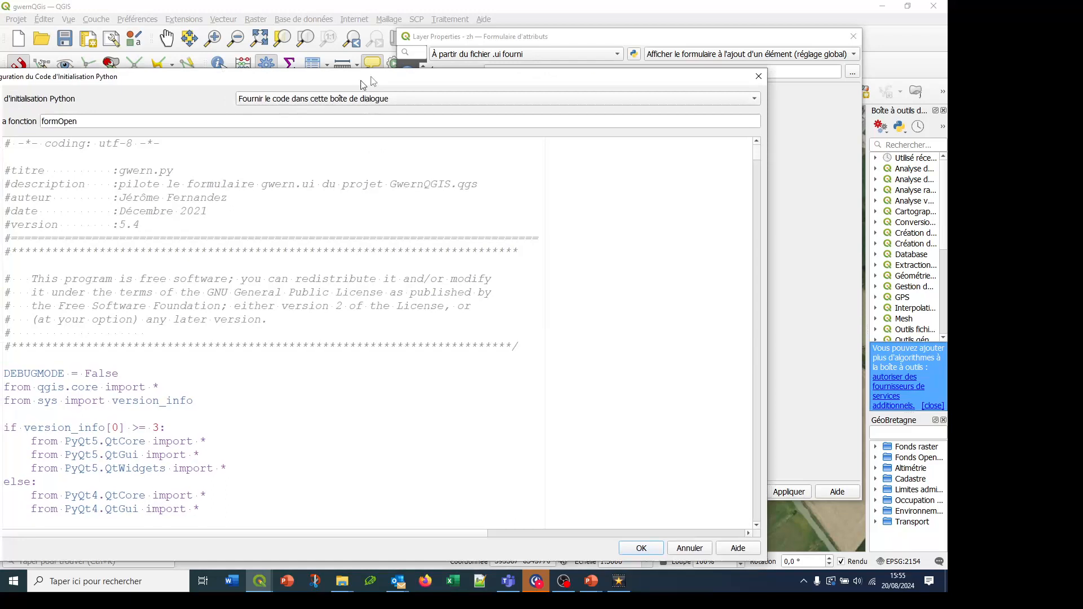
left_click_drag(358, 82, 486, 29)
scroll(346, 278, "down", 14)
scroll(347, 279, "down", 20)
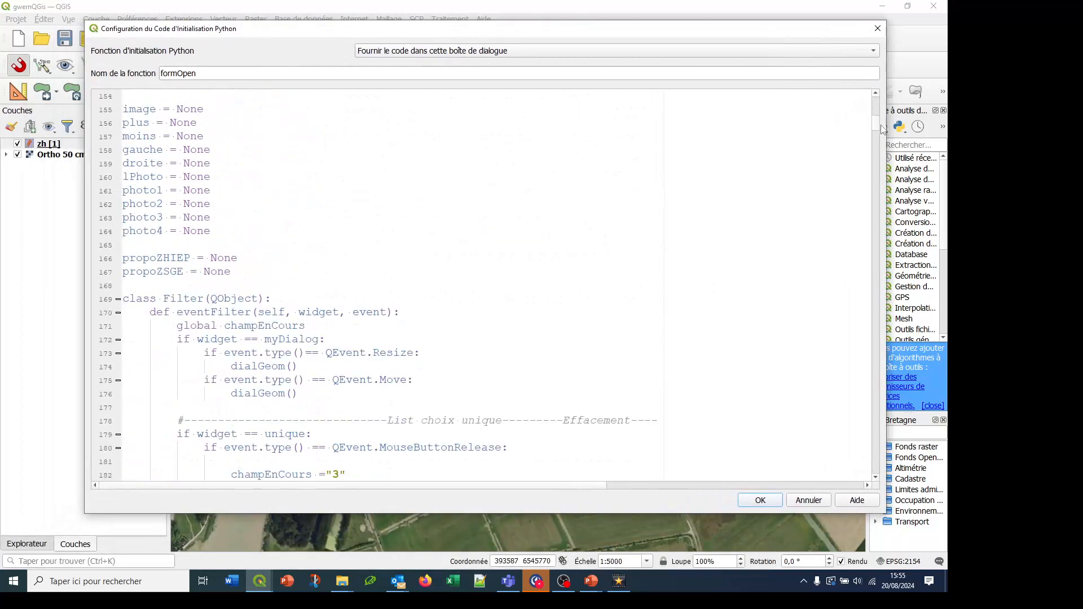
left_click_drag(876, 125, 855, 135)
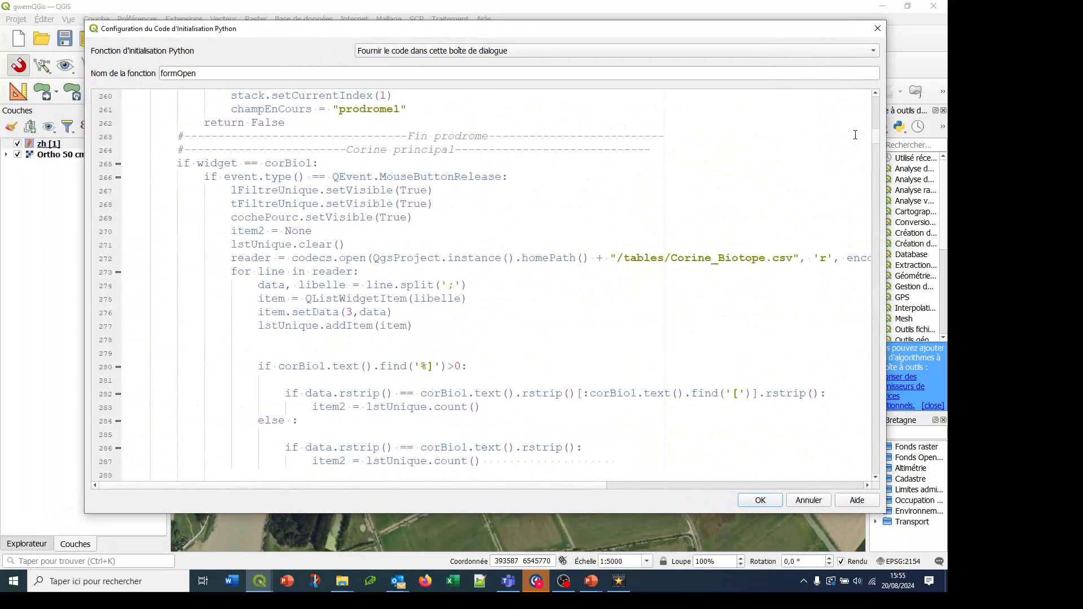
left_click(879, 27)
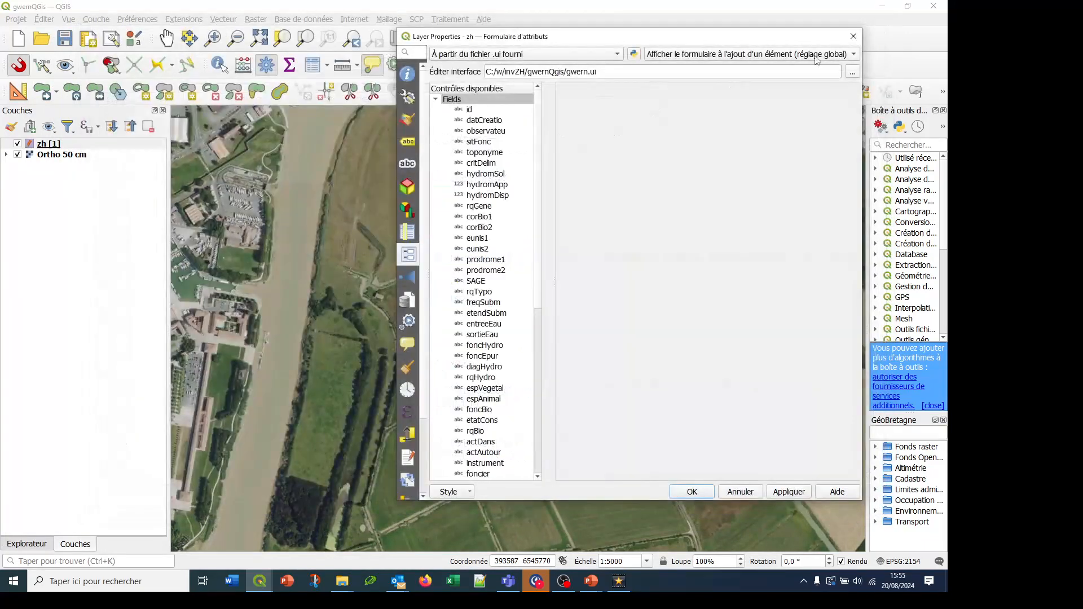
left_click(848, 42)
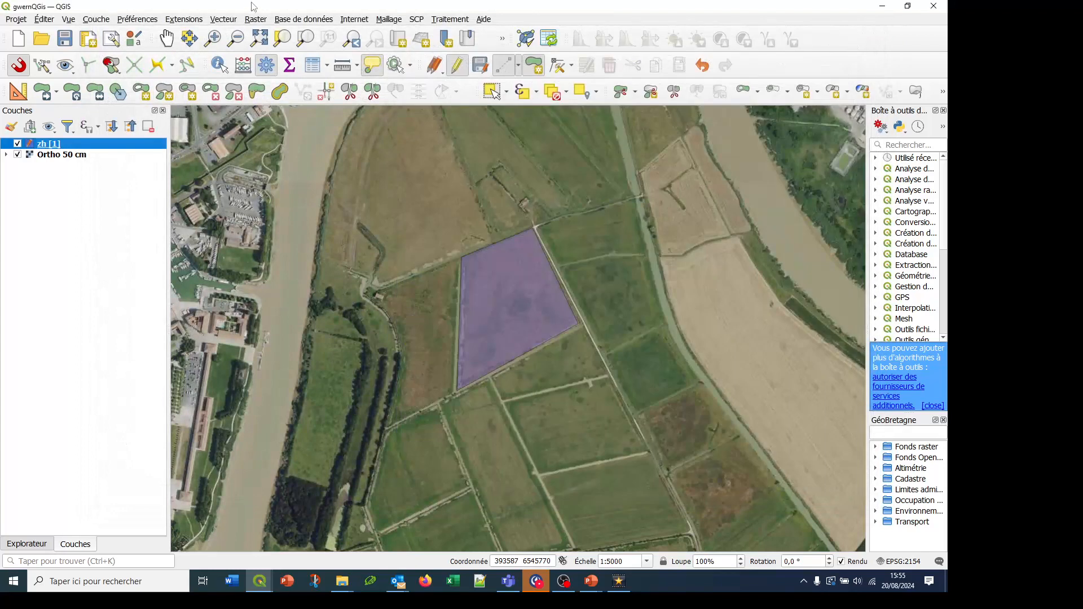
Set macro activation for project files to "Toujours (pas recommandé)" in the general QGIS options
left_click(136, 20)
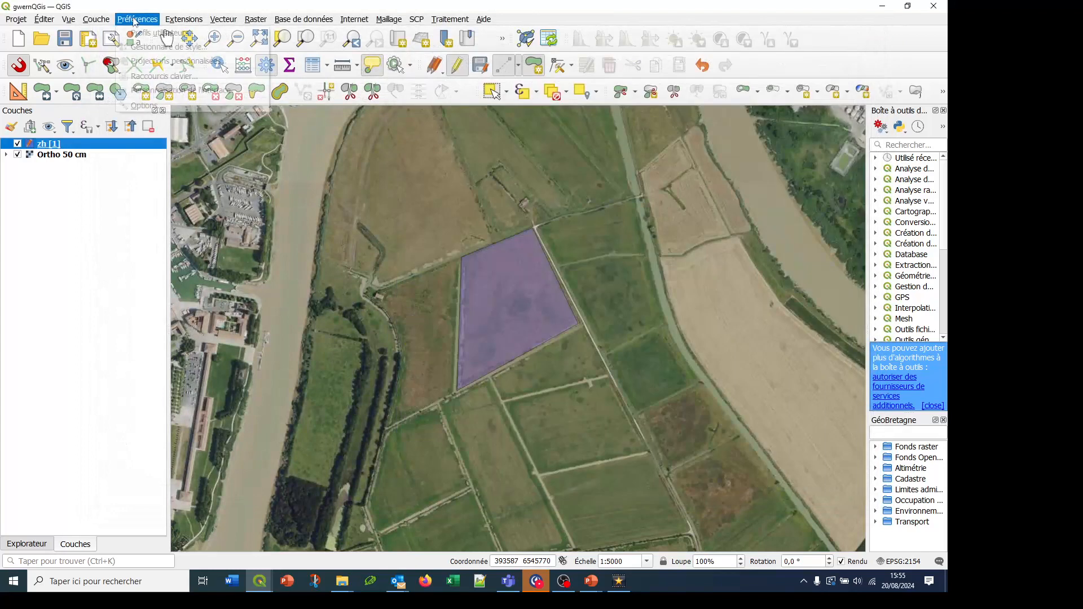
left_click(136, 110)
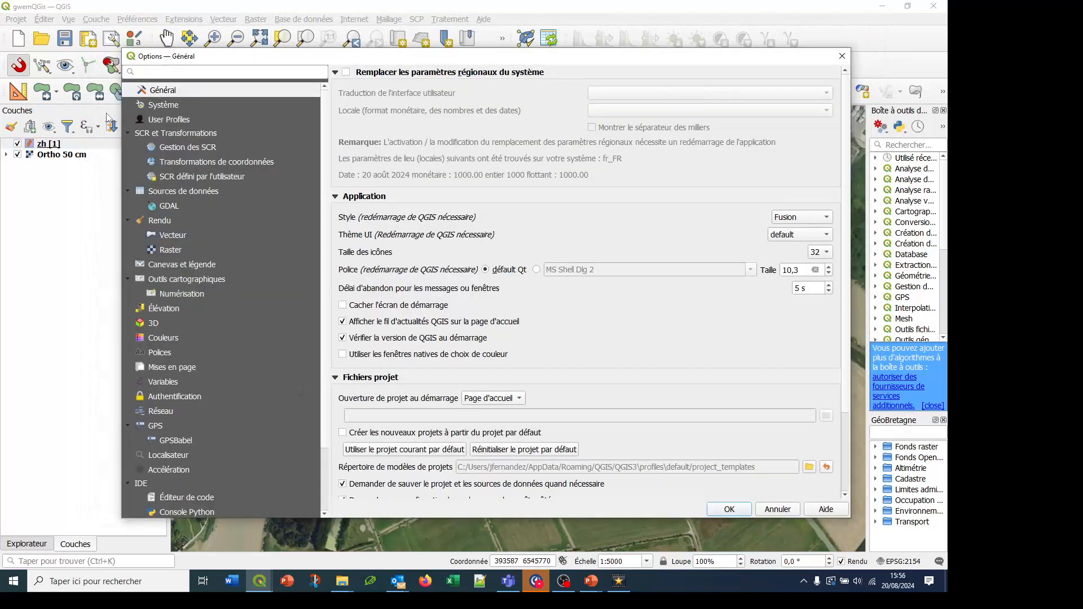
scroll(675, 229, "down", 3)
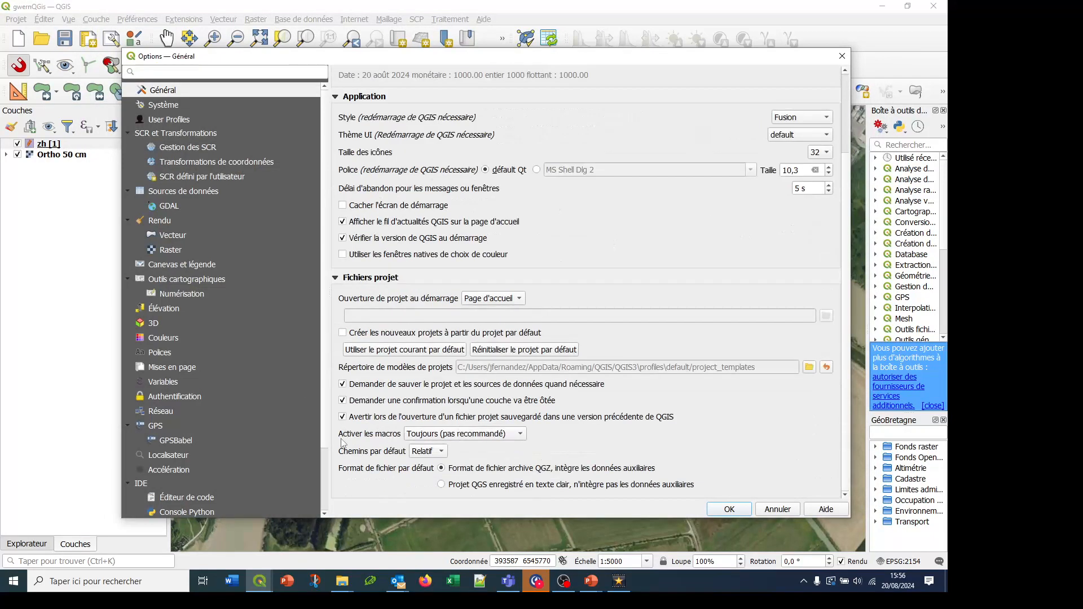
left_click(434, 439)
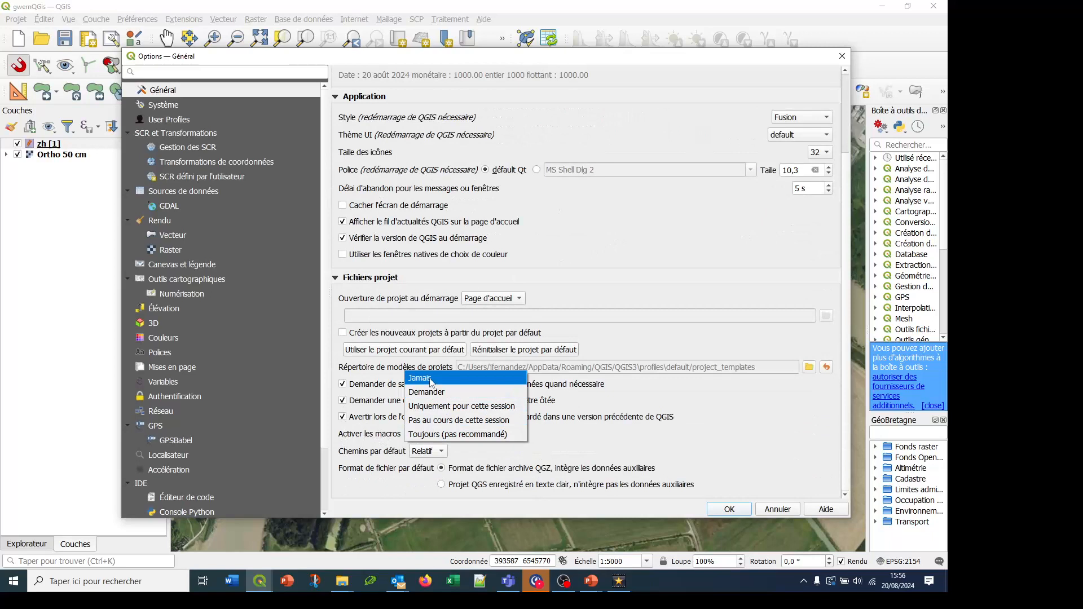
left_click(431, 393)
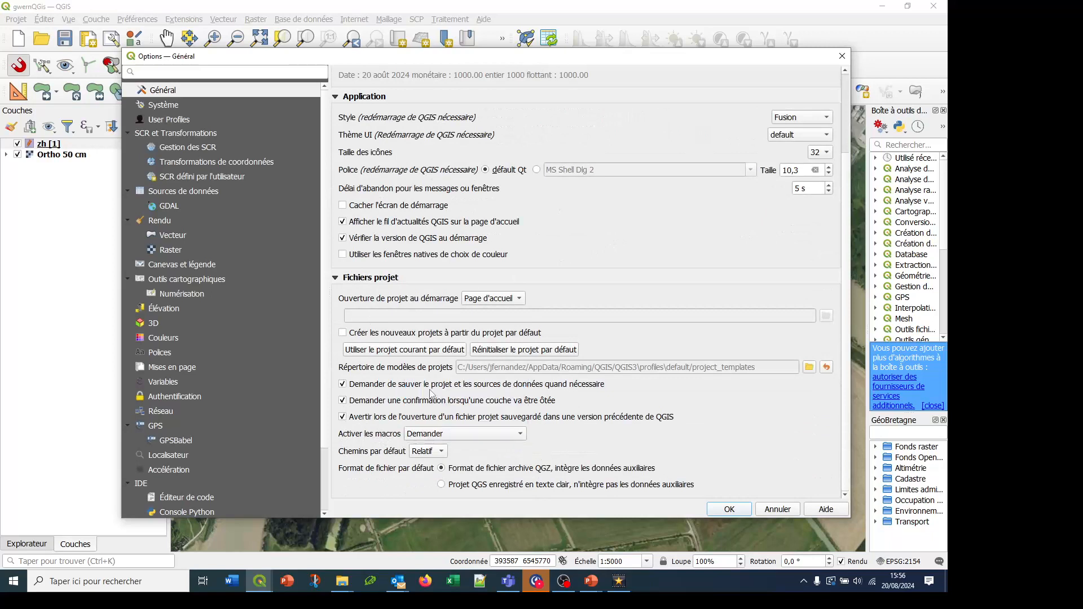
left_click(429, 436)
left_click(435, 479)
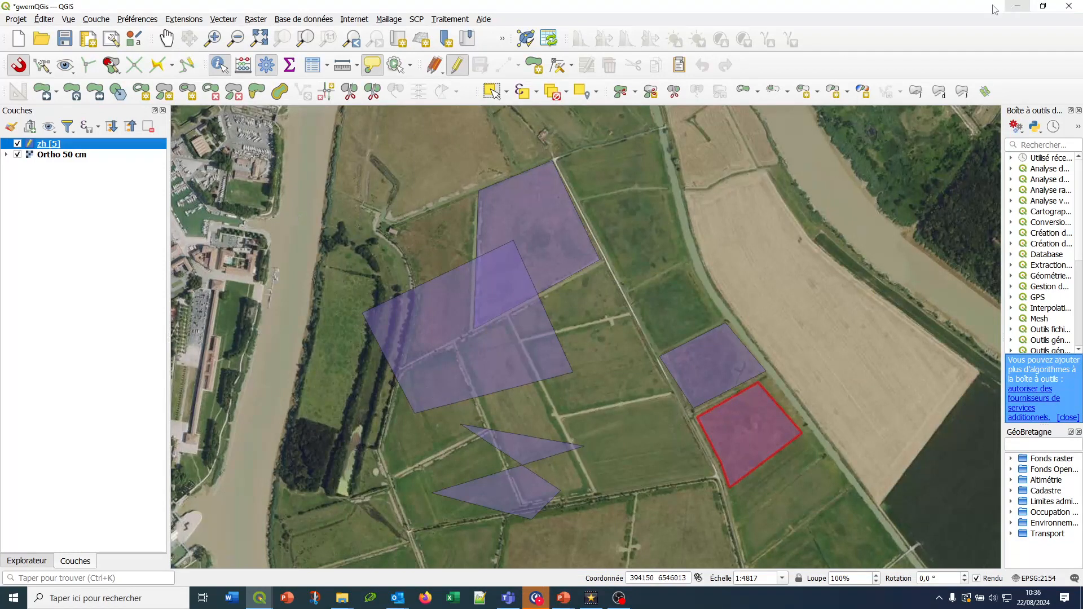
End the editing session on the zh layer and switch to the invZH folder in File Explorer
left_click(455, 66)
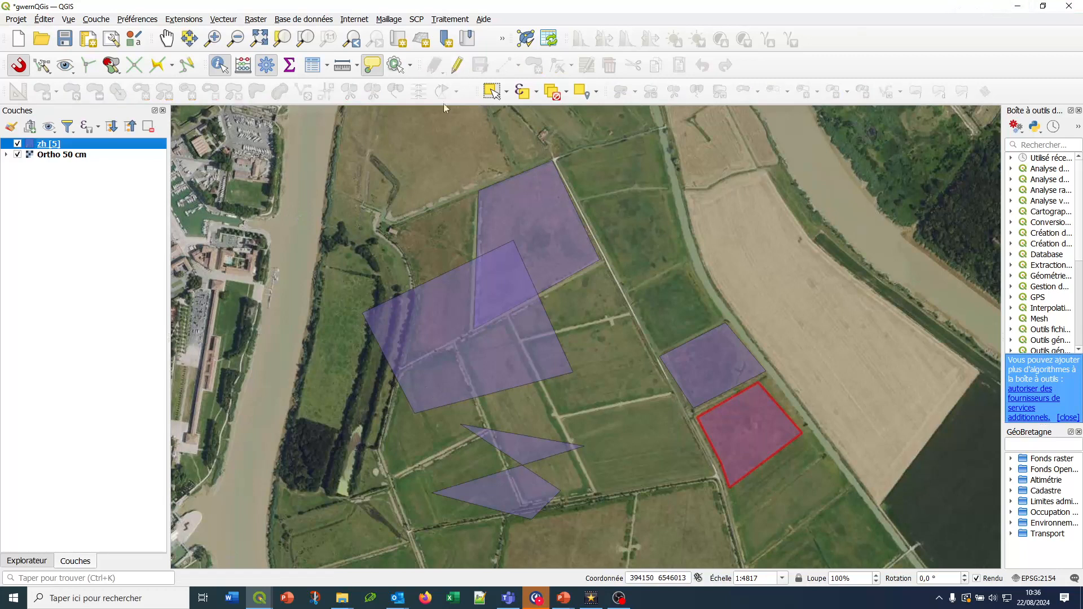
left_click(1023, 8)
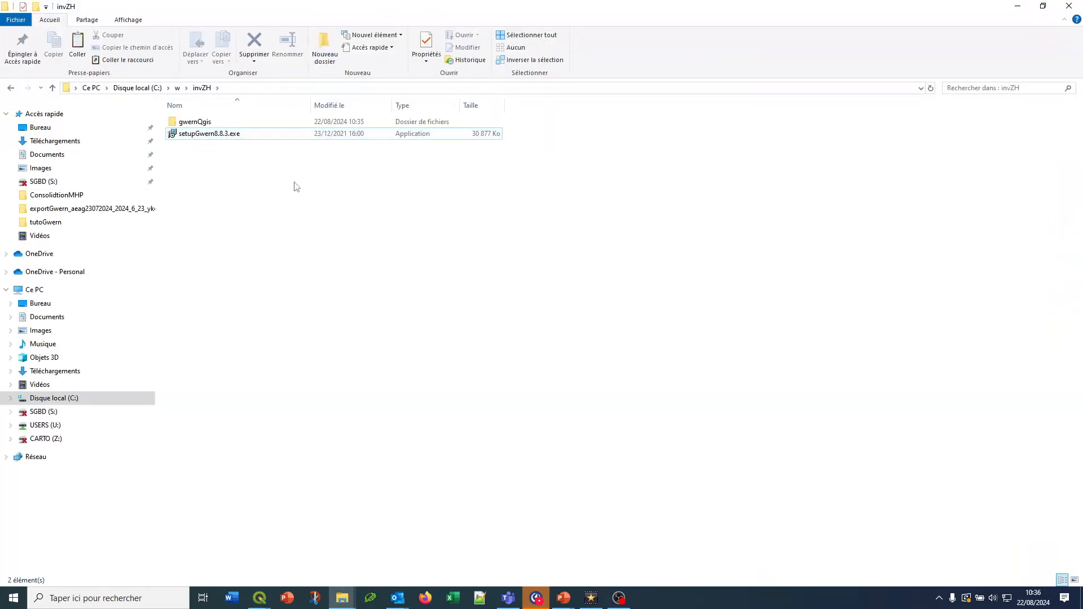
Install Gwern 8.8.3 from setupGwern8.8.3.exe, keeping the existing GWERN.exe file and leaving MapWinGIS4.8.exe unexecuted
left_click(209, 133)
double_click(209, 135)
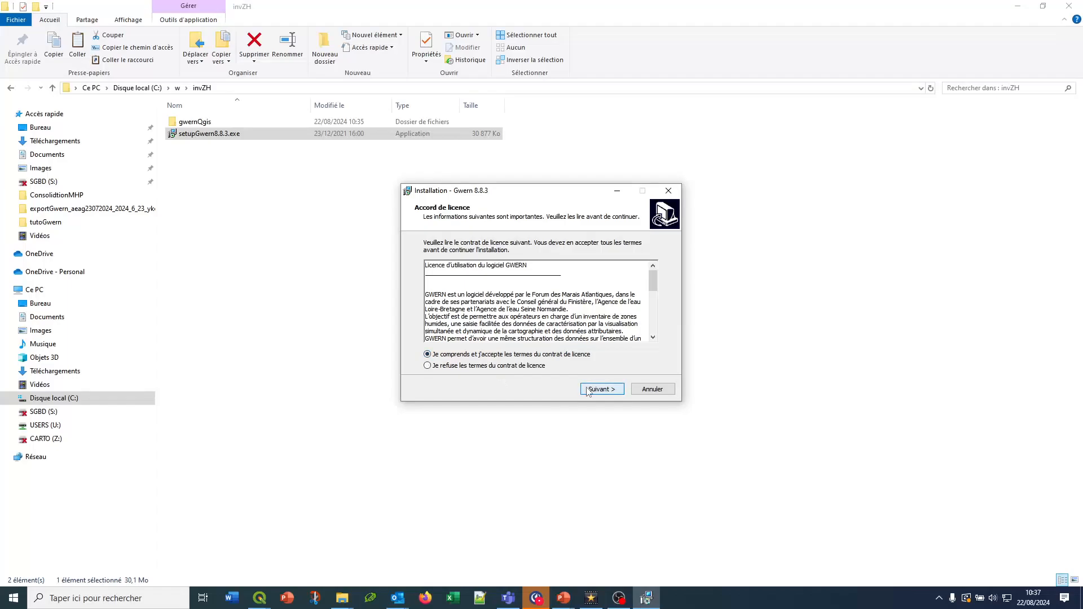
left_click(590, 389)
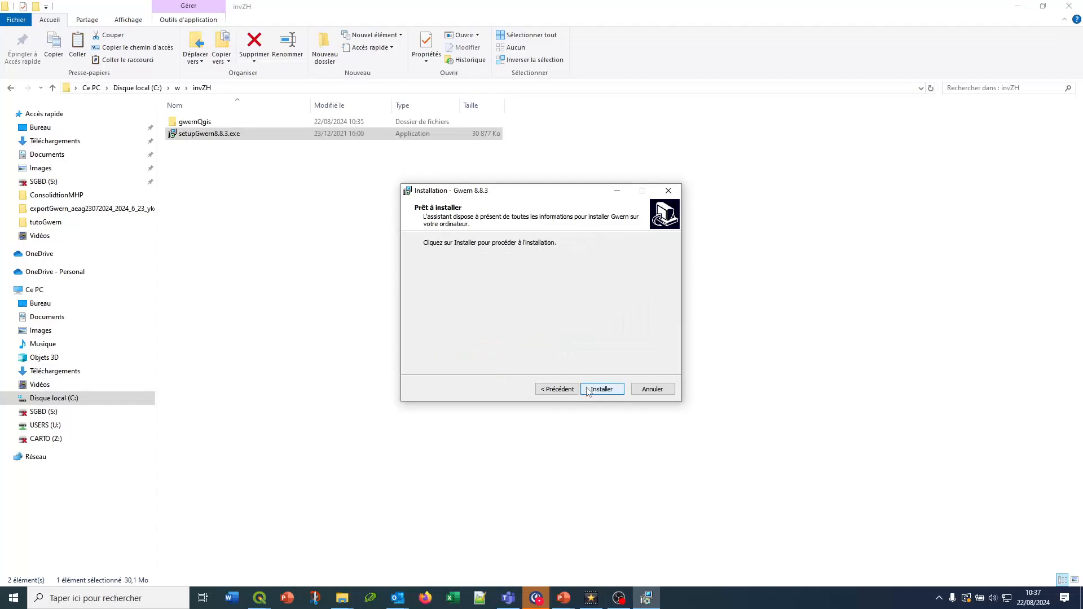
left_click(600, 390)
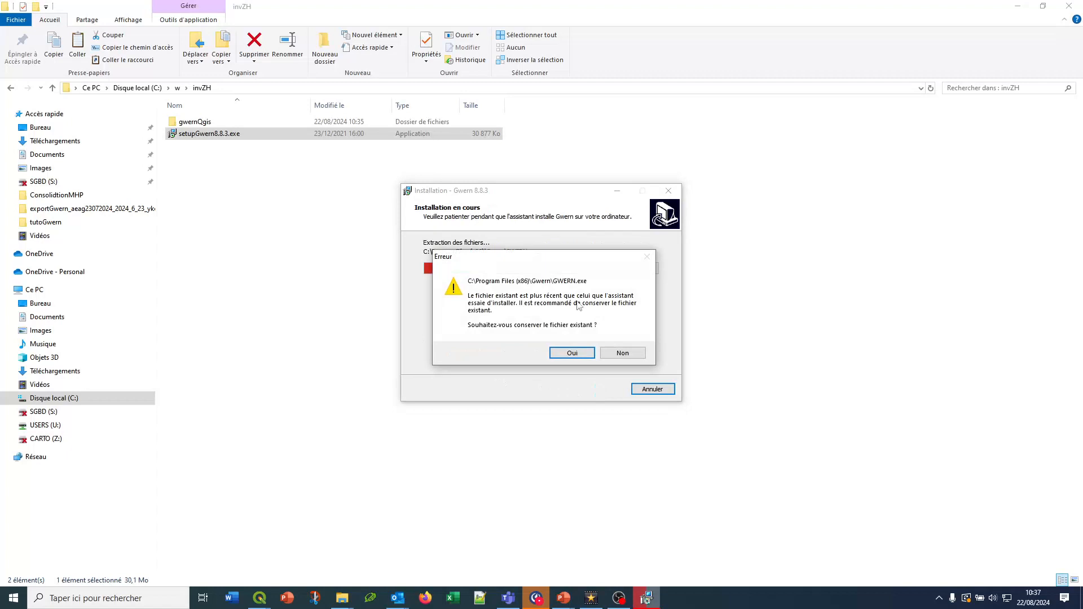
left_click(583, 357)
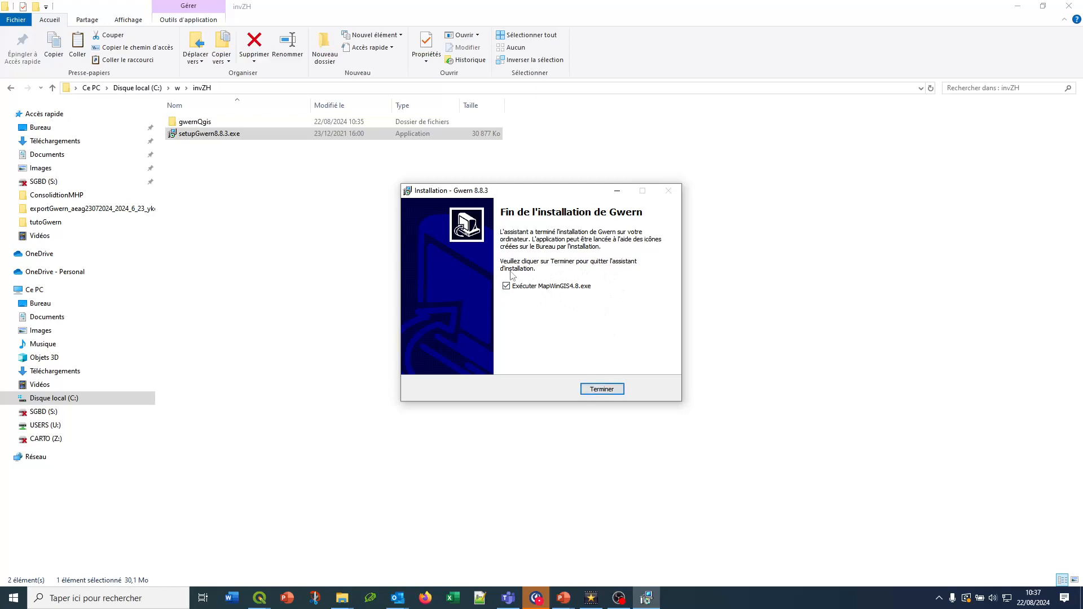
left_click(615, 391)
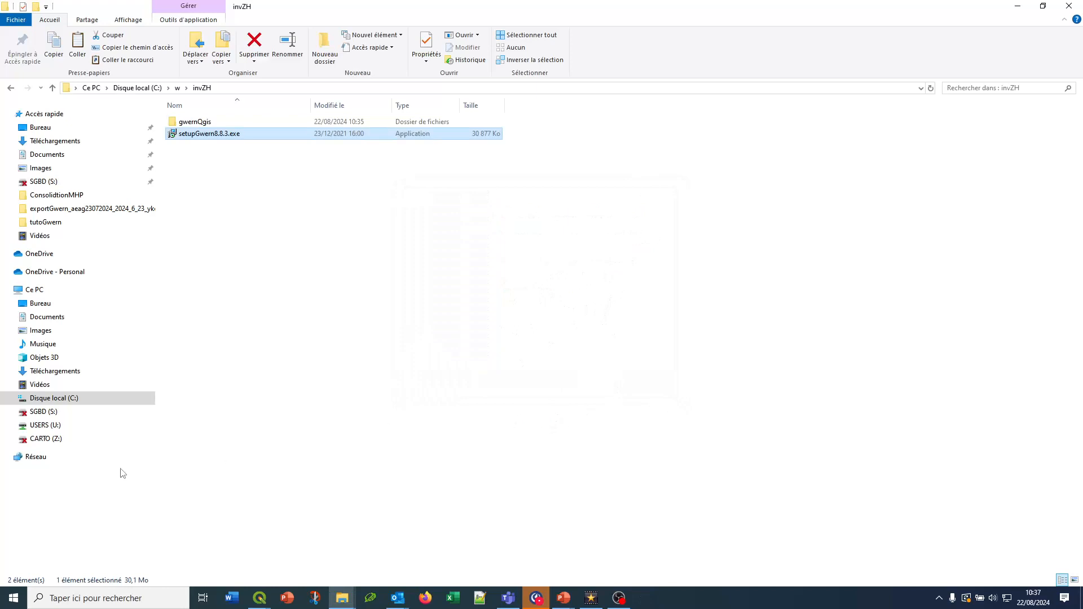
Launch Gwern from its program group and identify with the preselected user profile
left_click(12, 597)
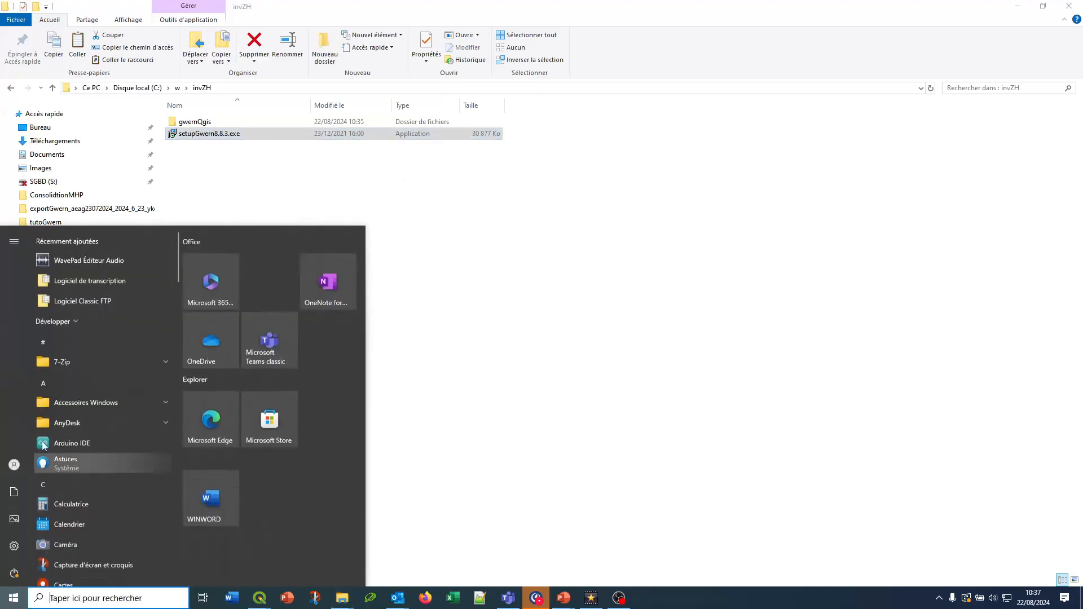
left_click(66, 375)
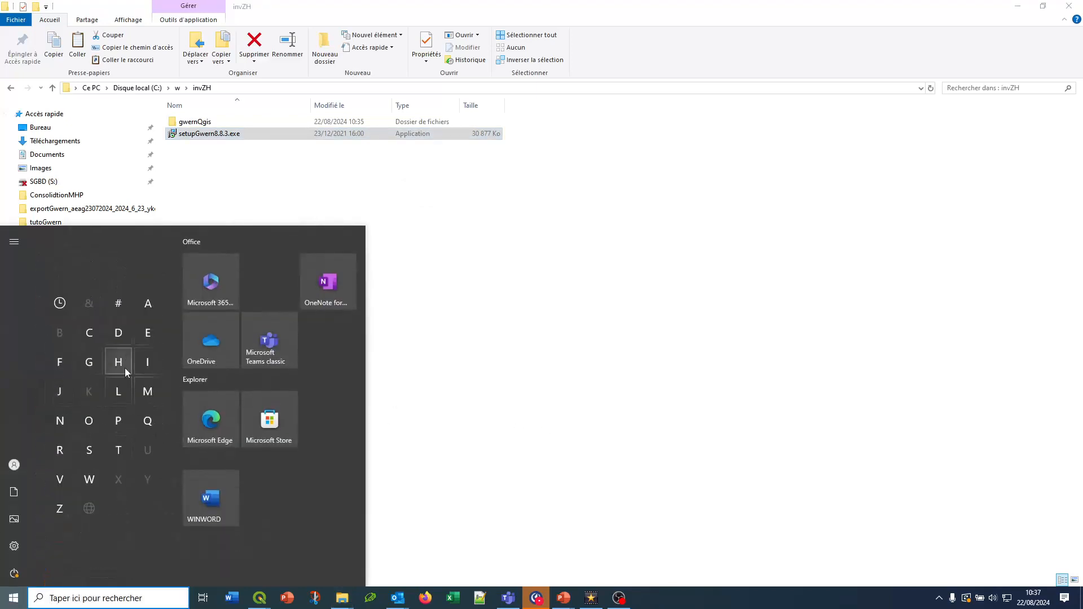
left_click(89, 362)
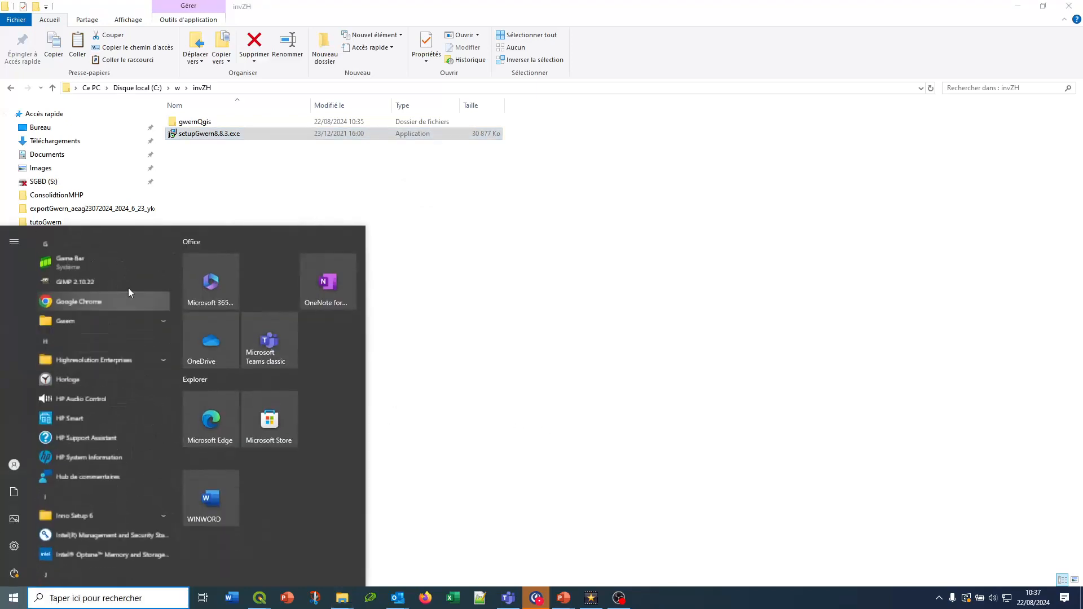
left_click(70, 311)
left_click(80, 336)
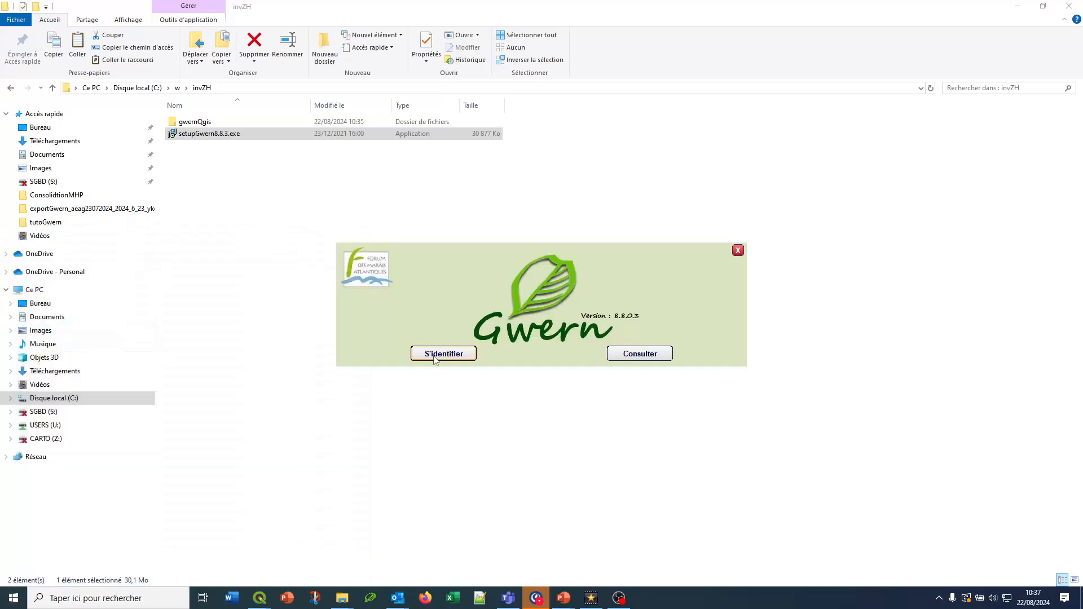
left_click(435, 354)
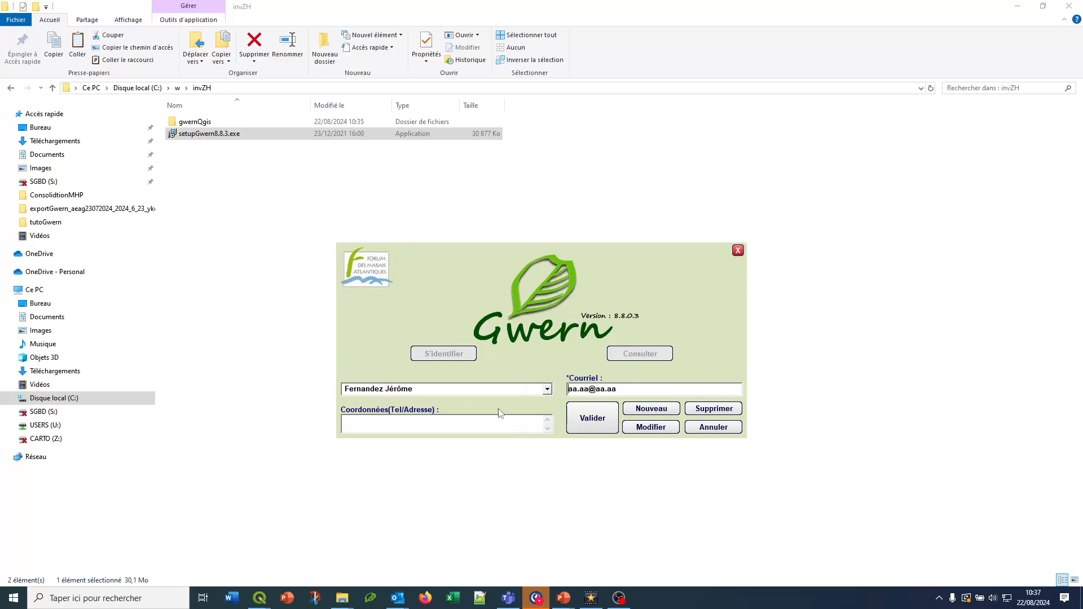
left_click(586, 429)
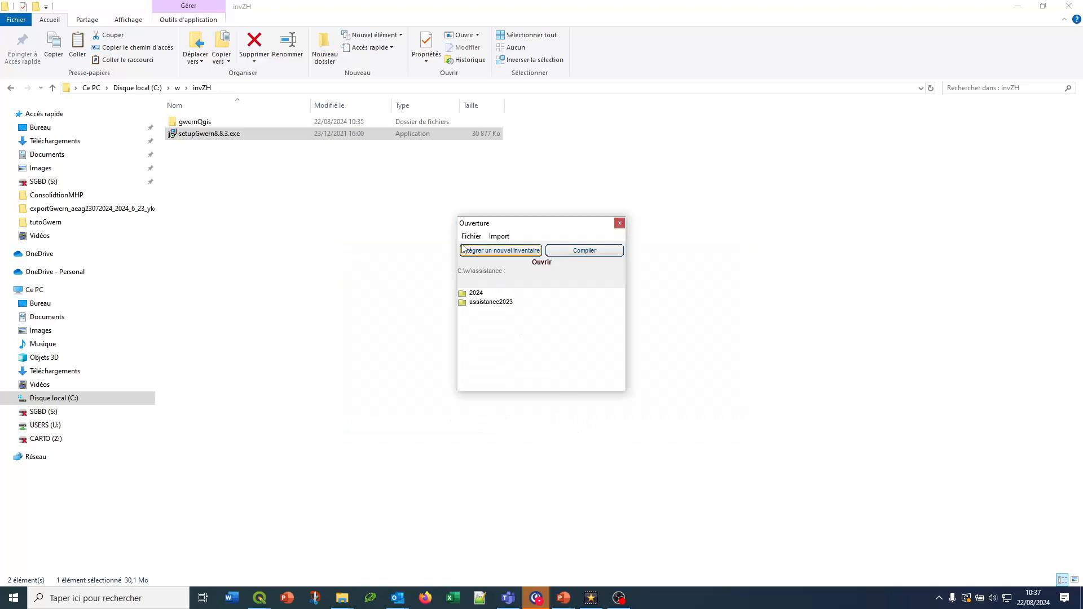
Open the QGISGwern vers Gwern import and start the transfer of zh.shp from the gwernQgis folder
left_click(502, 236)
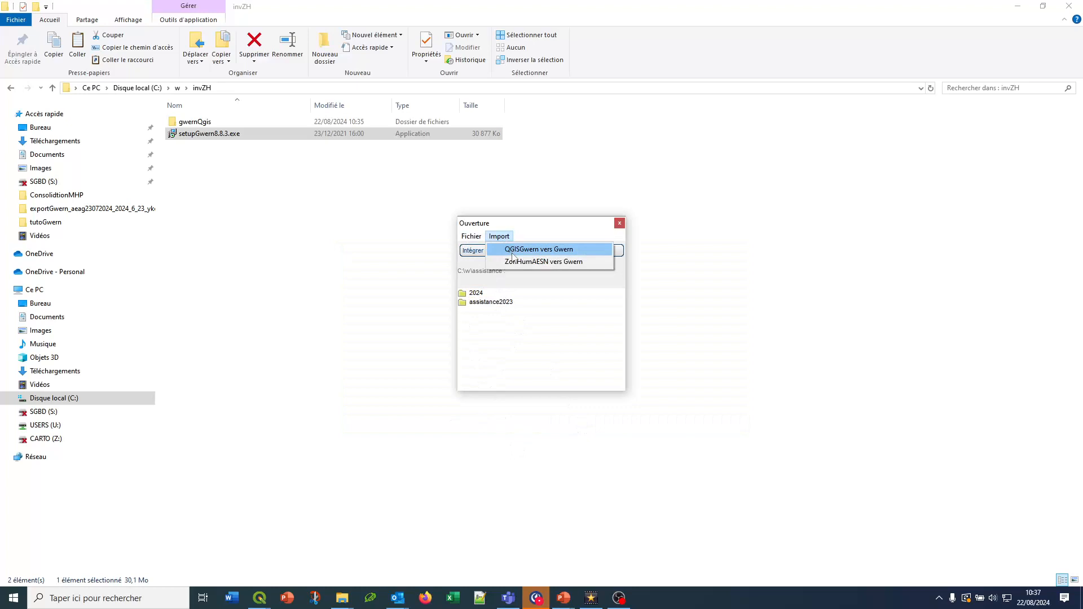
left_click(513, 250)
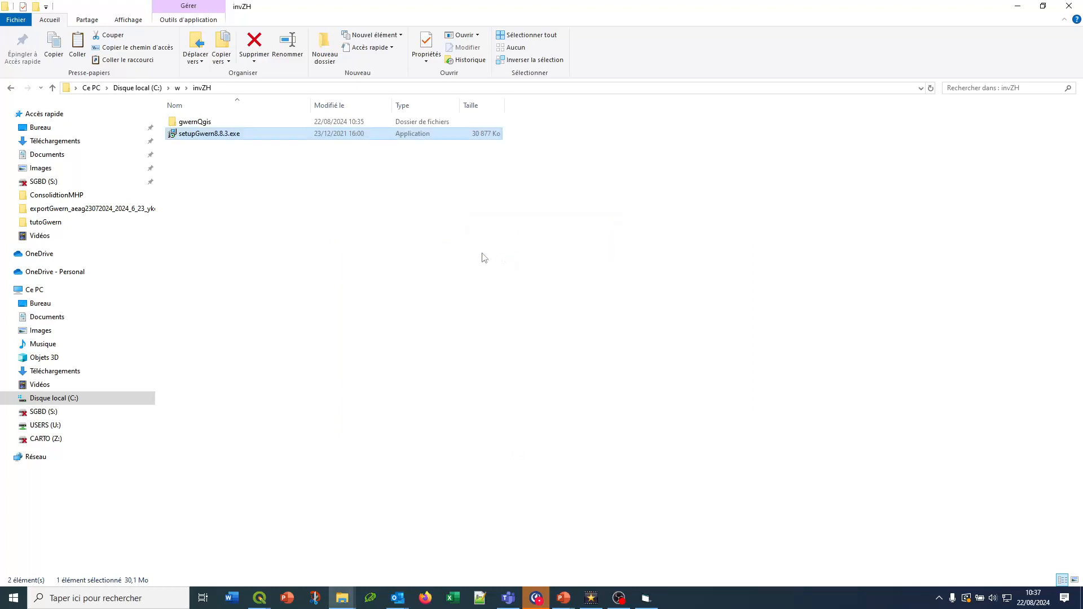
left_click(648, 598)
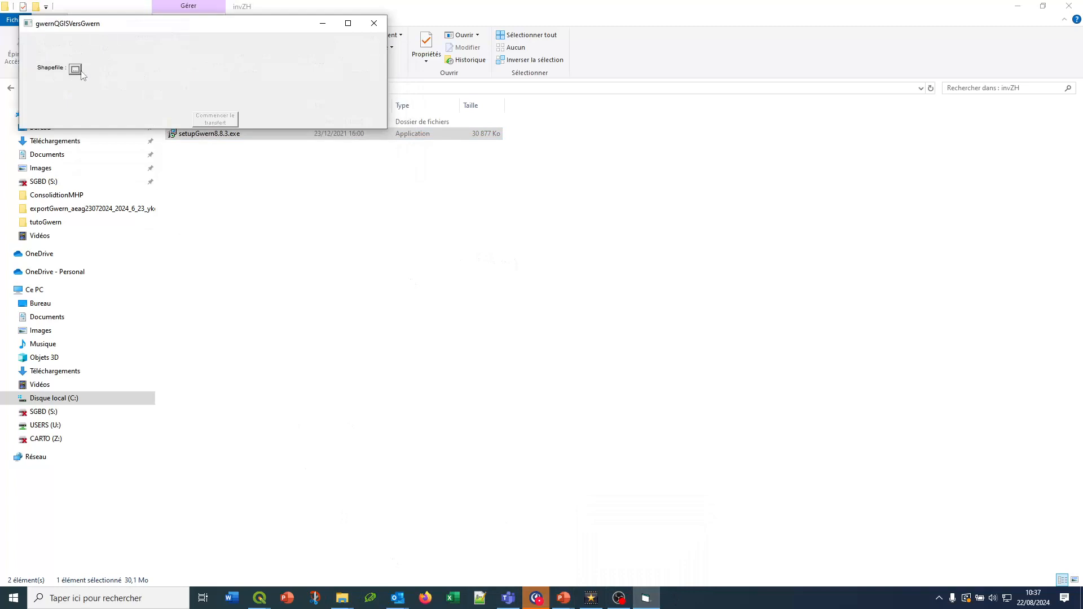
left_click(75, 69)
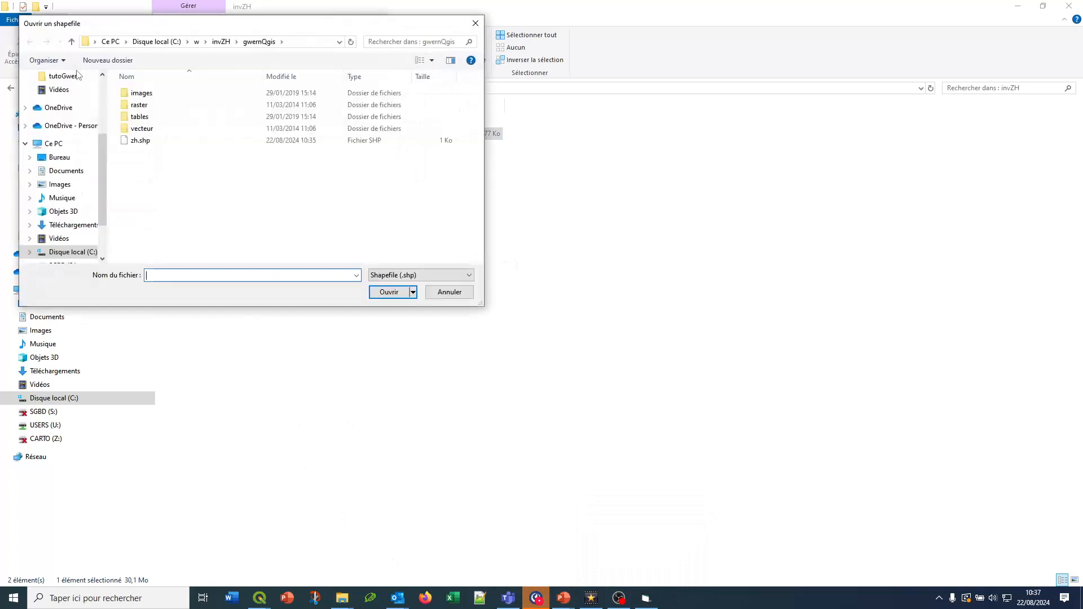
double_click(142, 146)
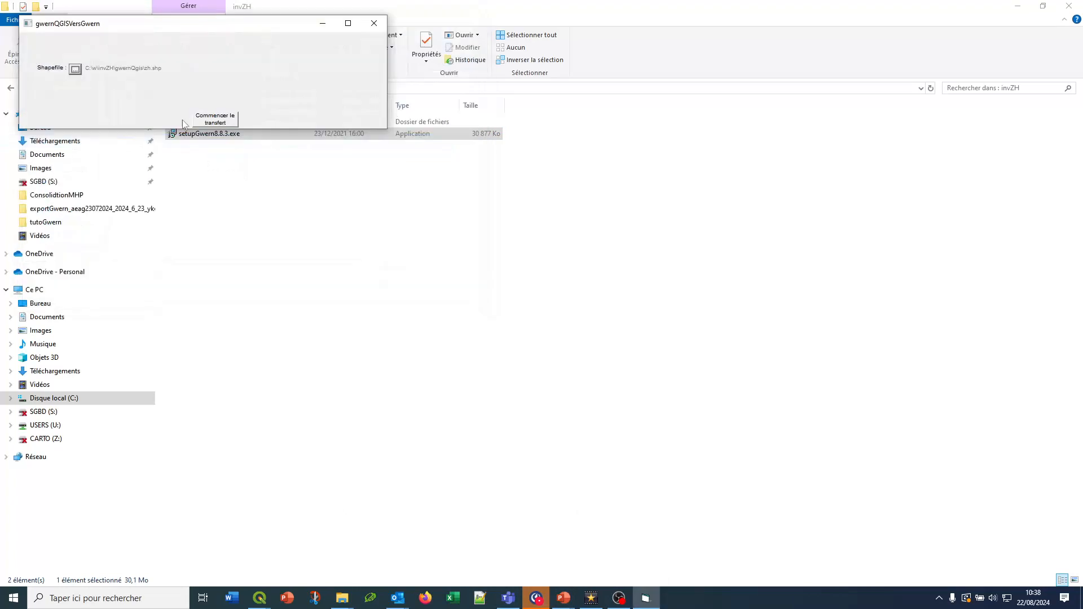
left_click(214, 121)
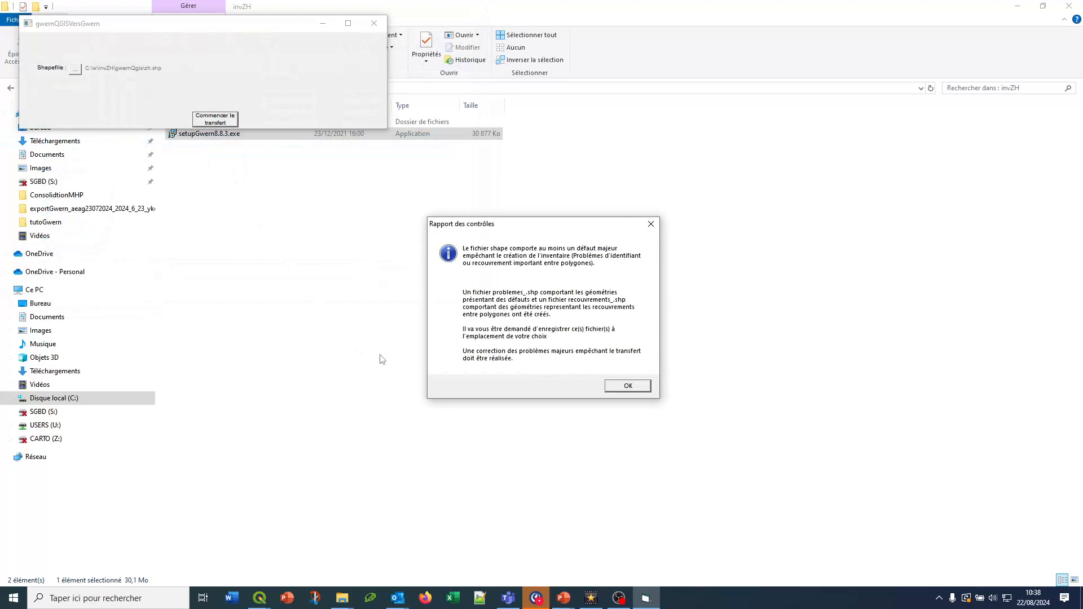
Acknowledge the control report and save the problem and overlap shapefiles in C:\w\invZH
left_click(624, 388)
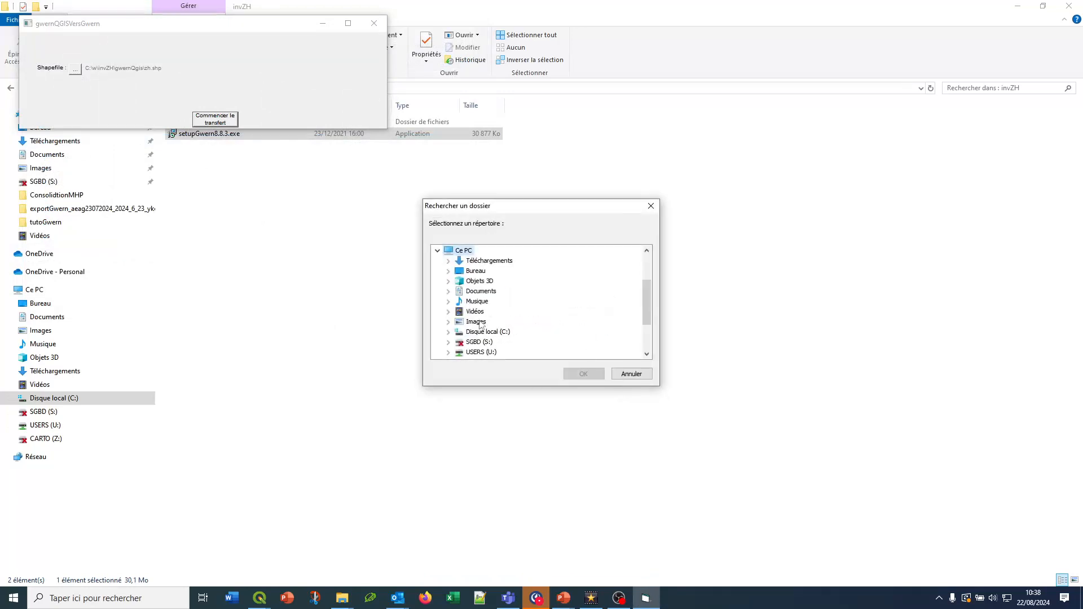
left_click(479, 333)
scroll(479, 338, "down", 3)
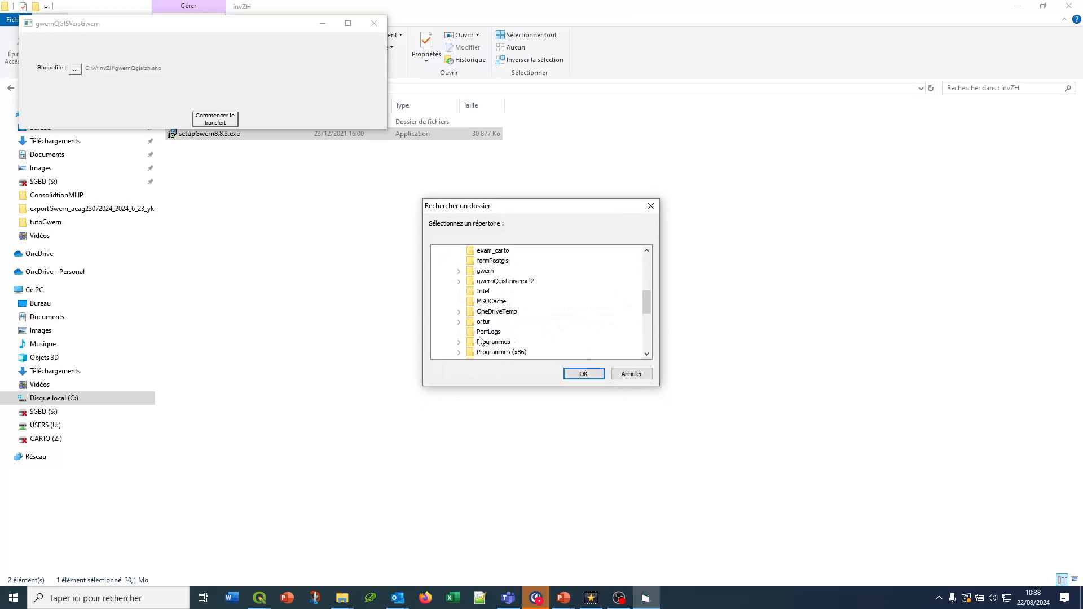
left_click(581, 374)
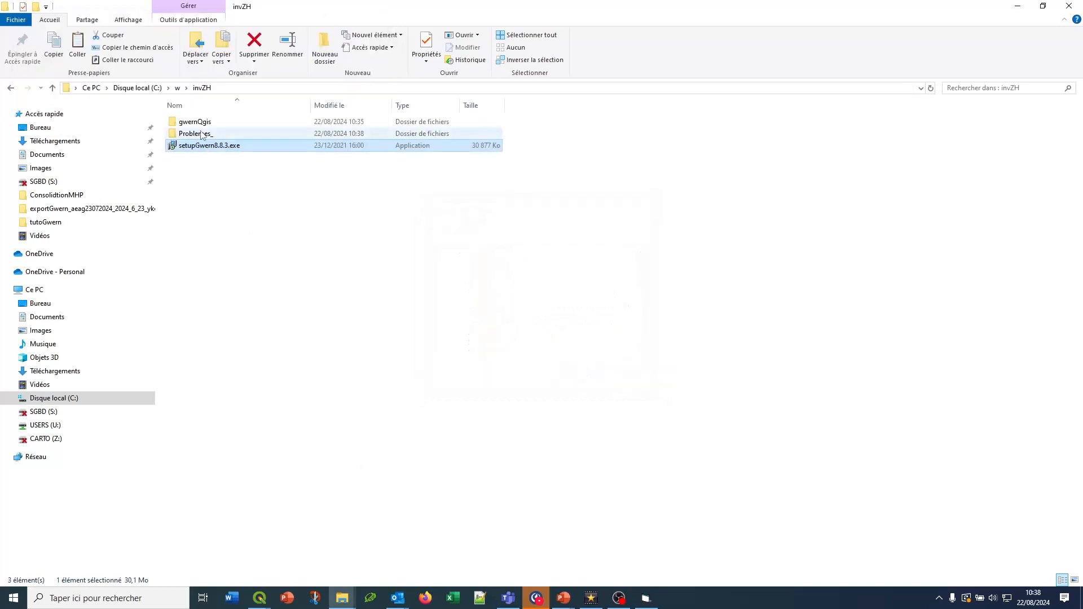
Open the Problemes_ folder and load problemes_.shp and recouvrements_.shp into the QGIS project
double_click(202, 134)
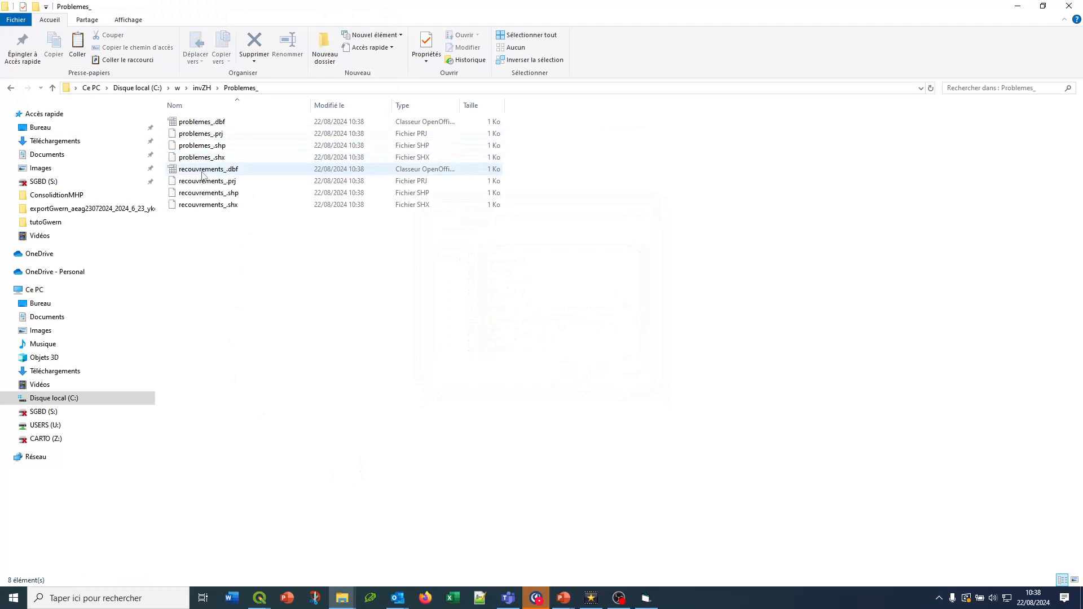
left_click(212, 148)
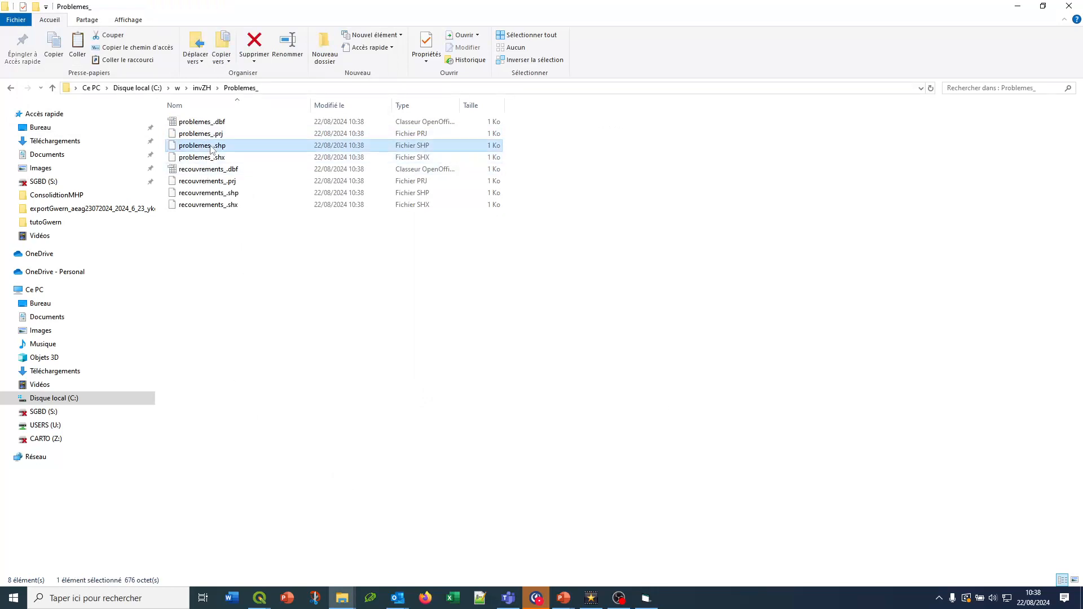
left_click(208, 193, "ctrl")
mouse_move(208, 196)
left_mouse_down()
mouse_move(467, 311)
mouse_move(377, 597)
mouse_move(260, 587)
mouse_move(361, 563)
mouse_move(392, 398)
left_mouse_up()
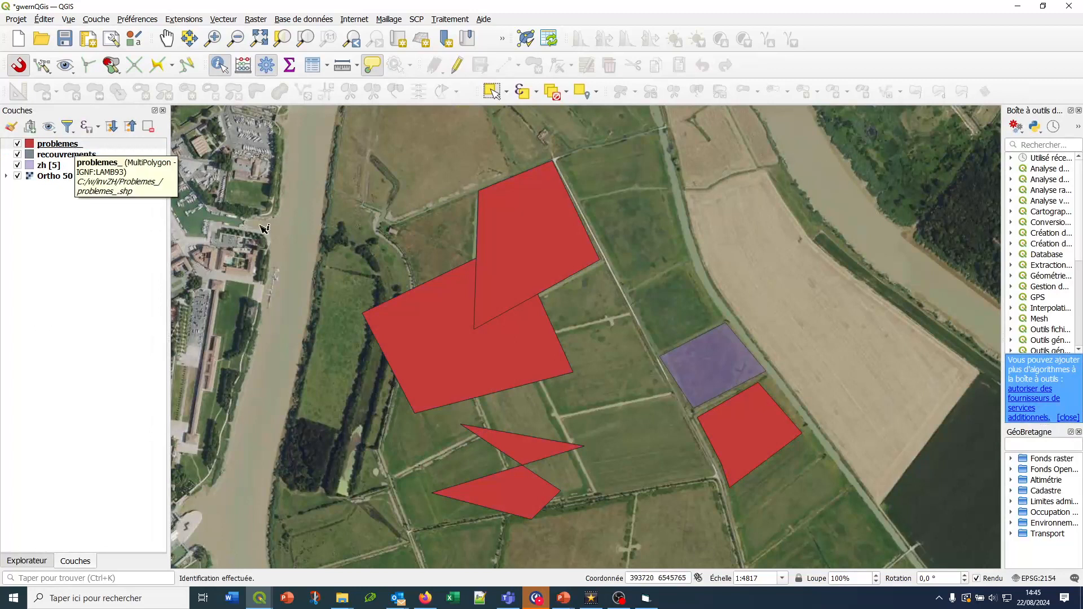
Examine the error labels in the problemes_ layer's attribute table, then hide that layer to inspect the recouvrements_ layer
right_click(64, 143)
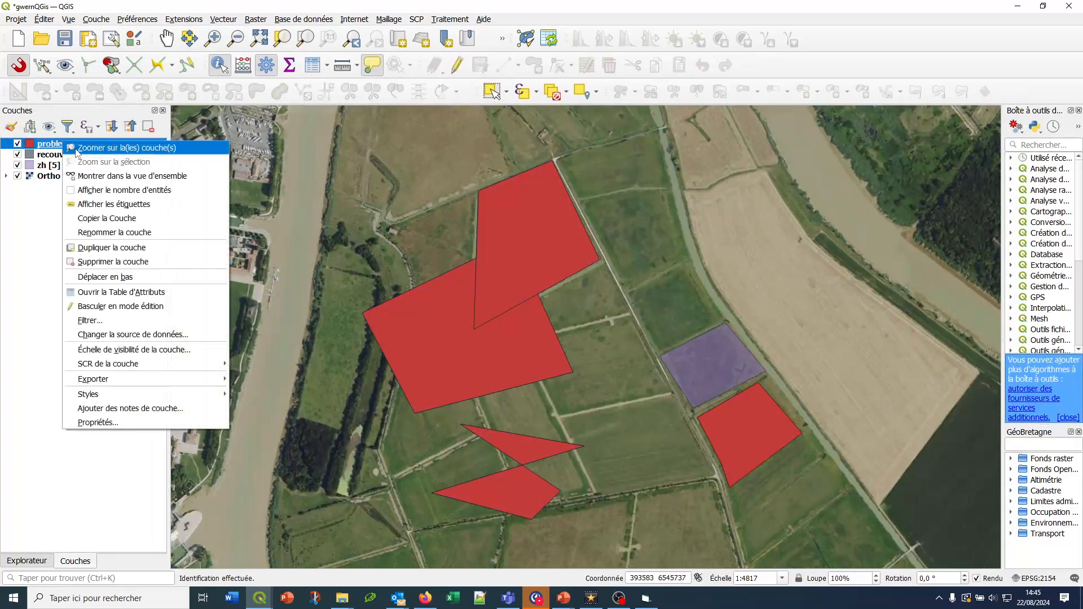
left_click(154, 294)
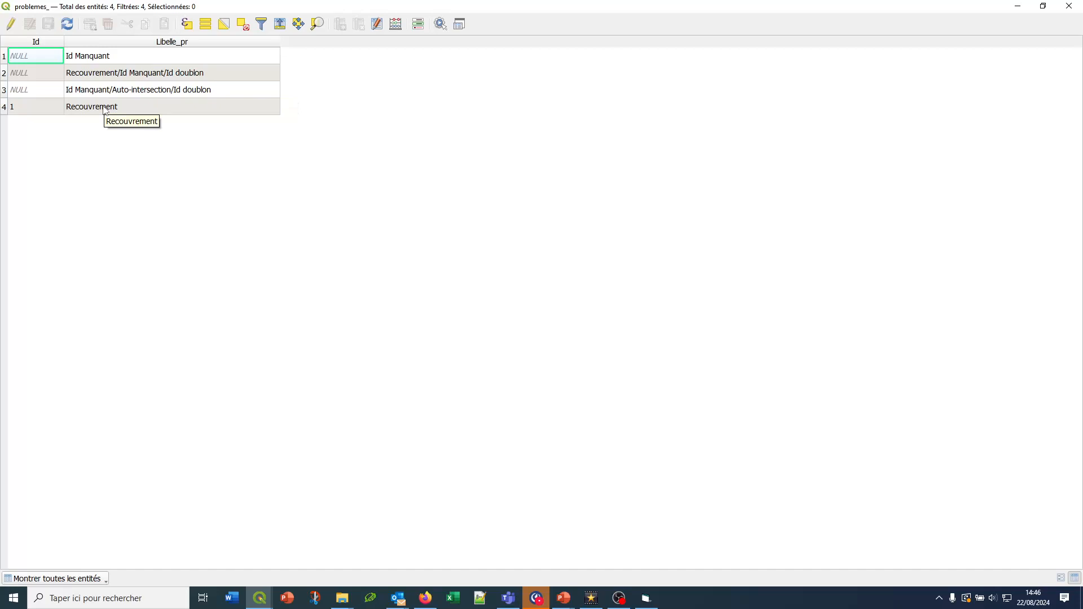
left_click(1069, 6)
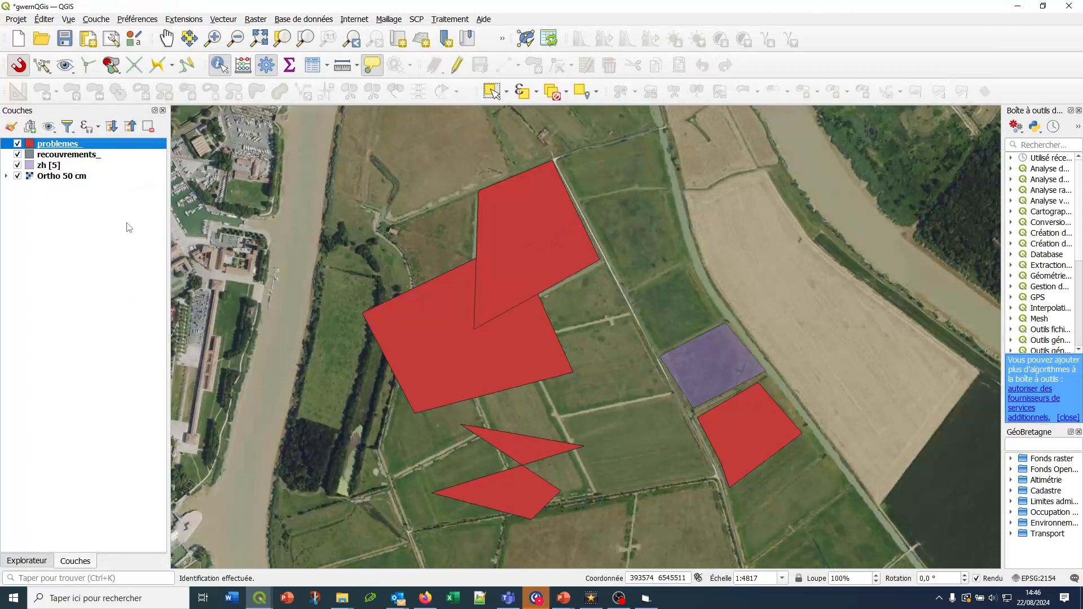
right_click(77, 157)
left_click(17, 144)
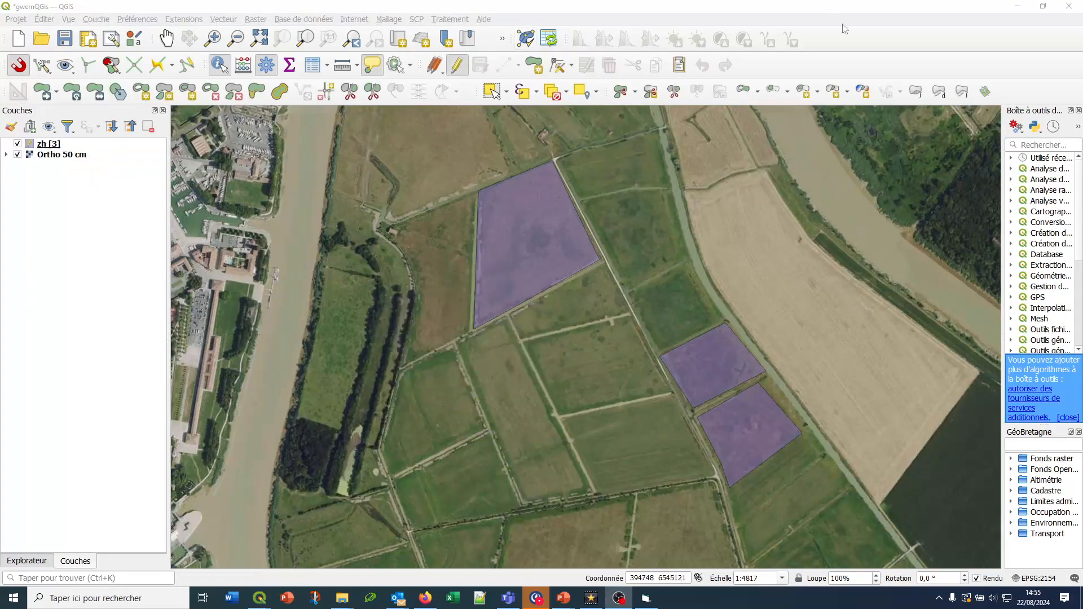
Switch to gwernQGISVersGwern, rerun the transfer of zh.shp and accept the control report
left_click(857, 54)
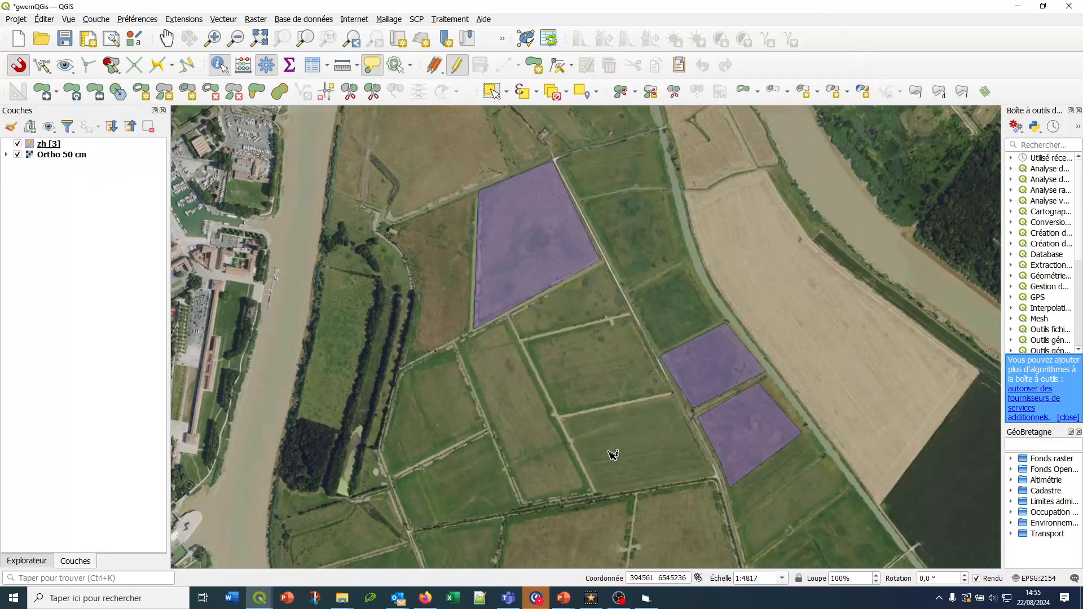
left_click(645, 598)
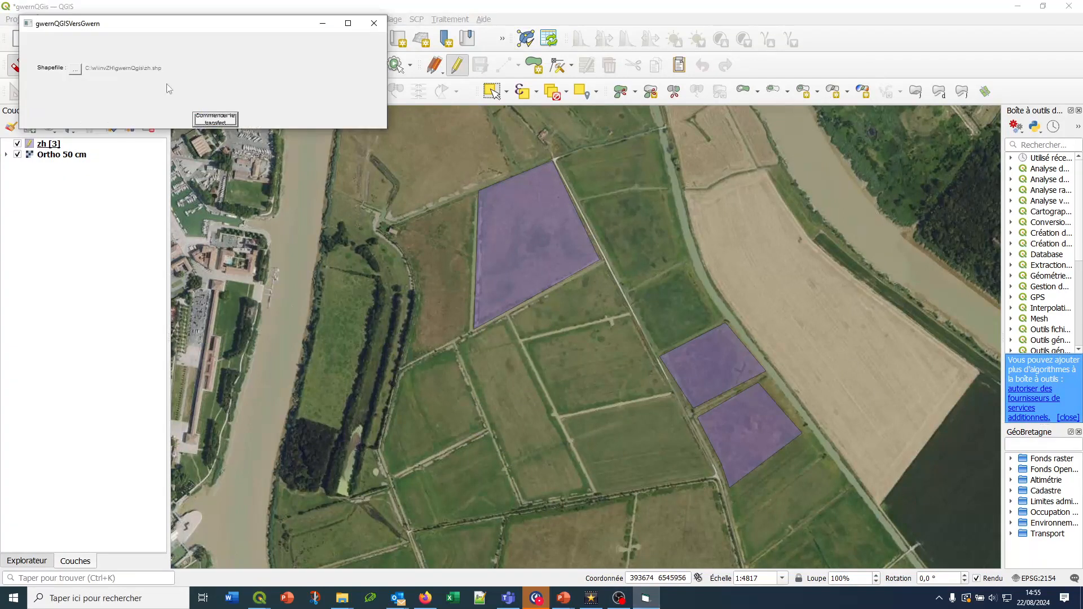
left_click(208, 113)
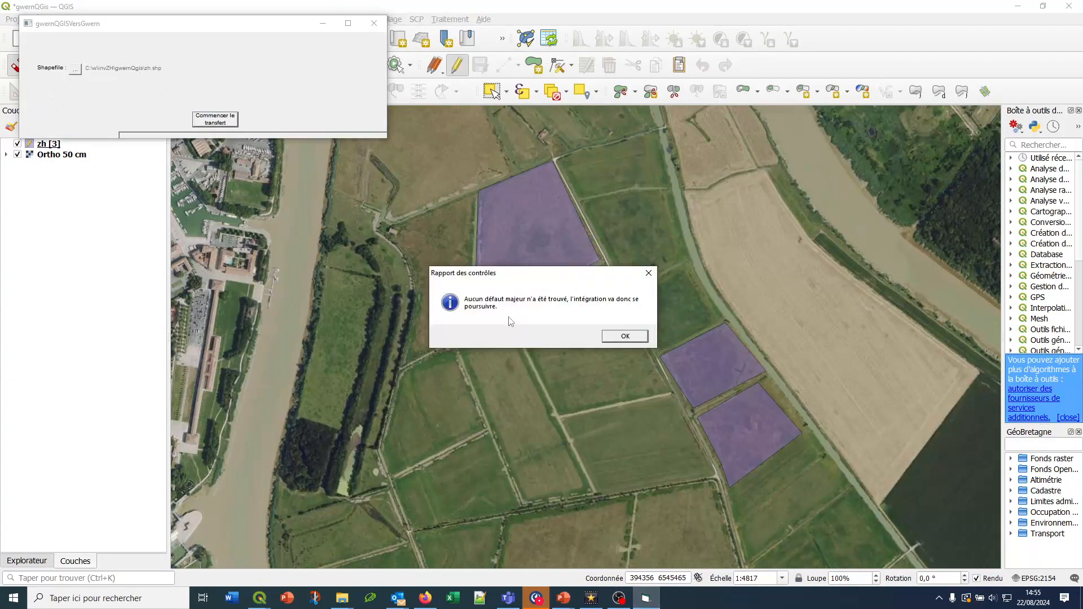
left_click(637, 337)
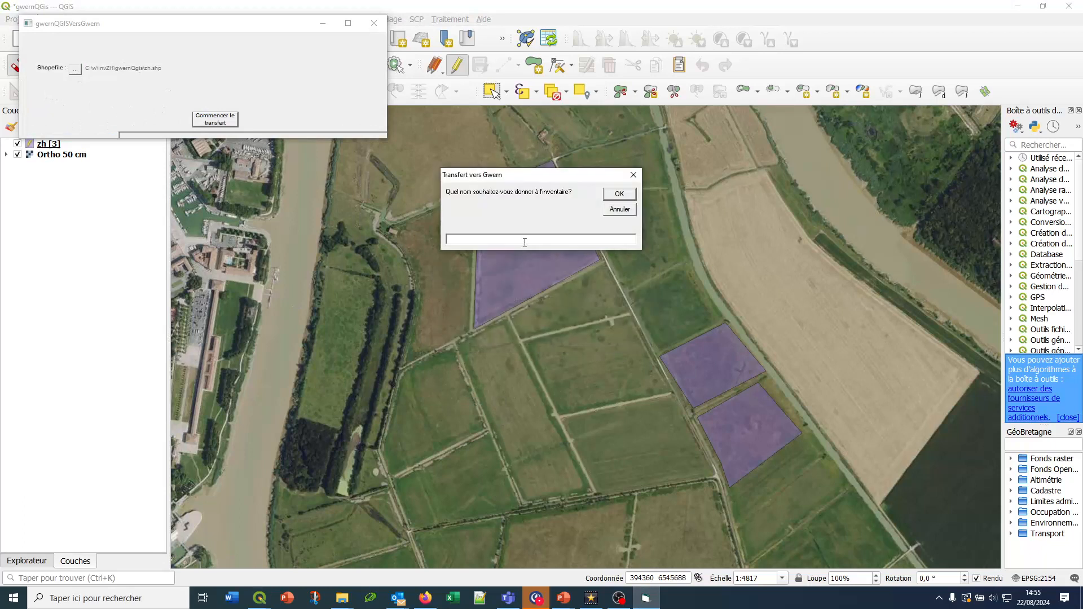
Name the inventory inventaireGwern and create its folder in the invZH directory
type("inventaireGwern")
left_click(606, 195)
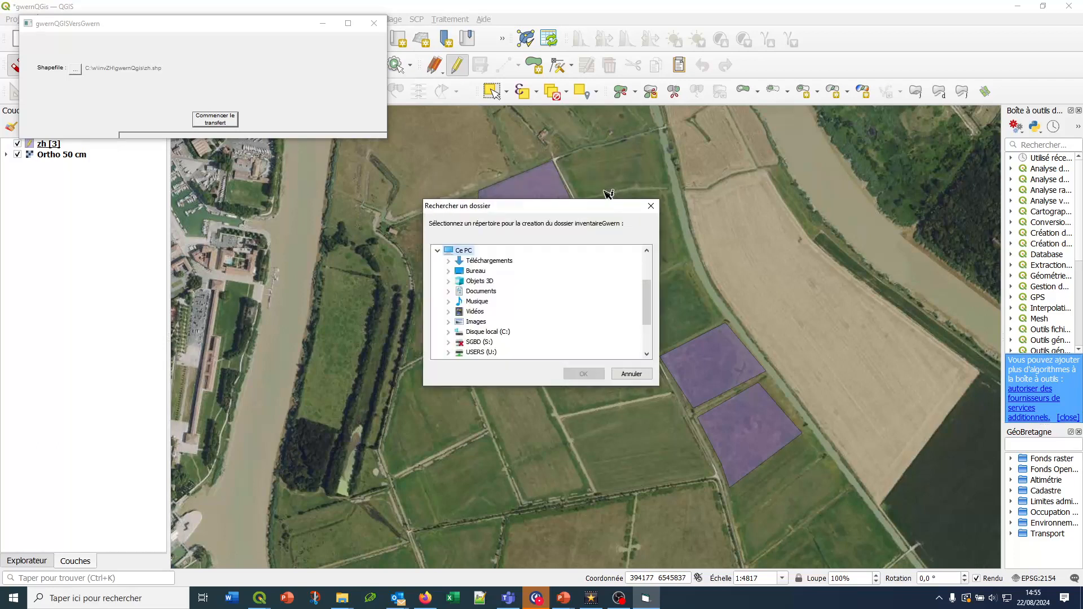
left_click(505, 334)
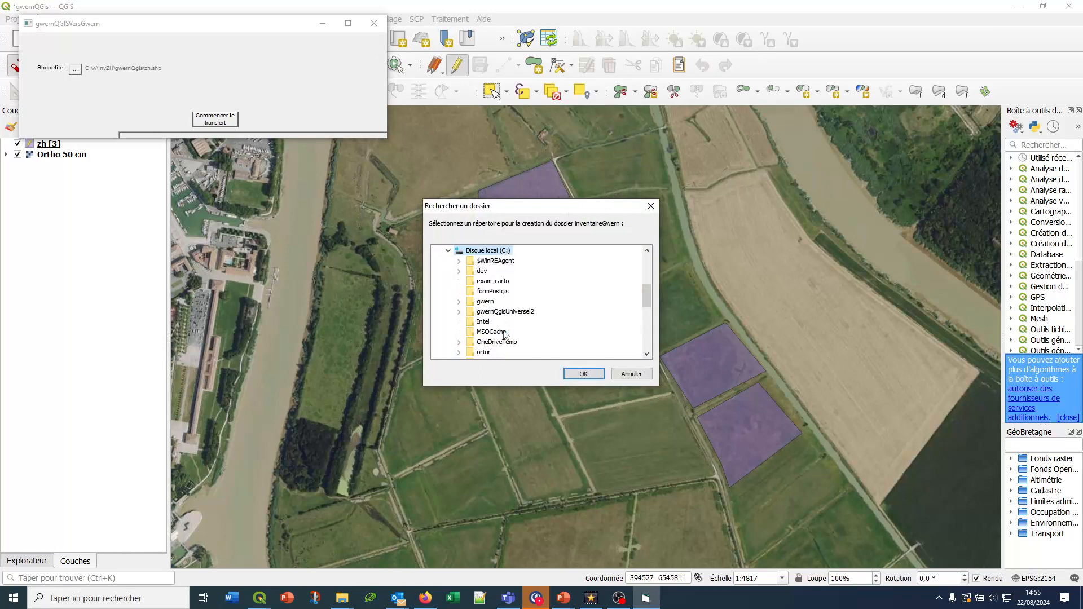
scroll(486, 295, "down", 6)
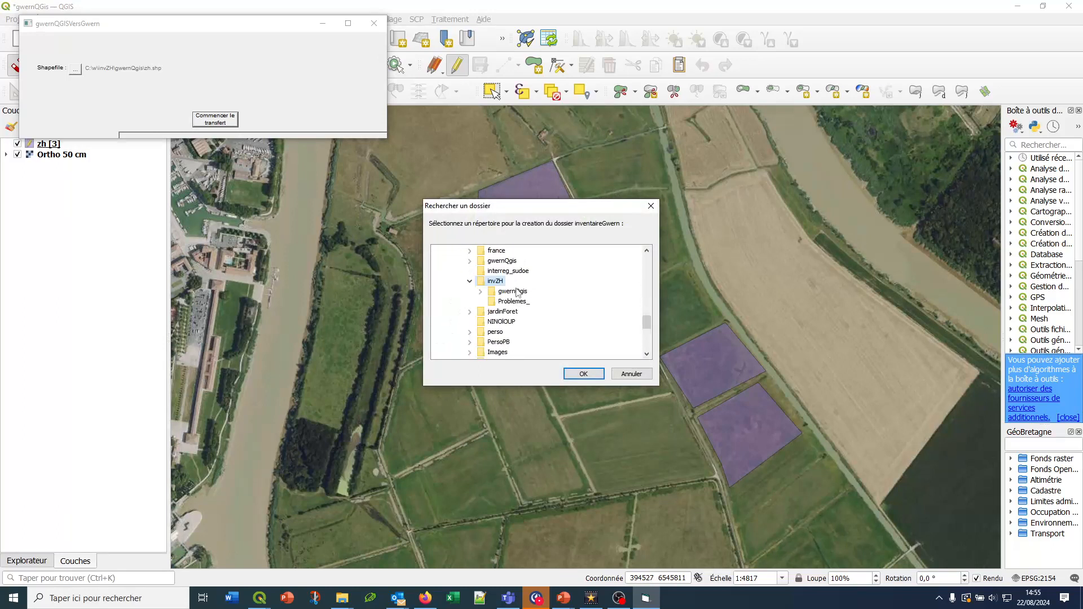
left_click(583, 374)
left_click_drag(199, 25, 509, 192)
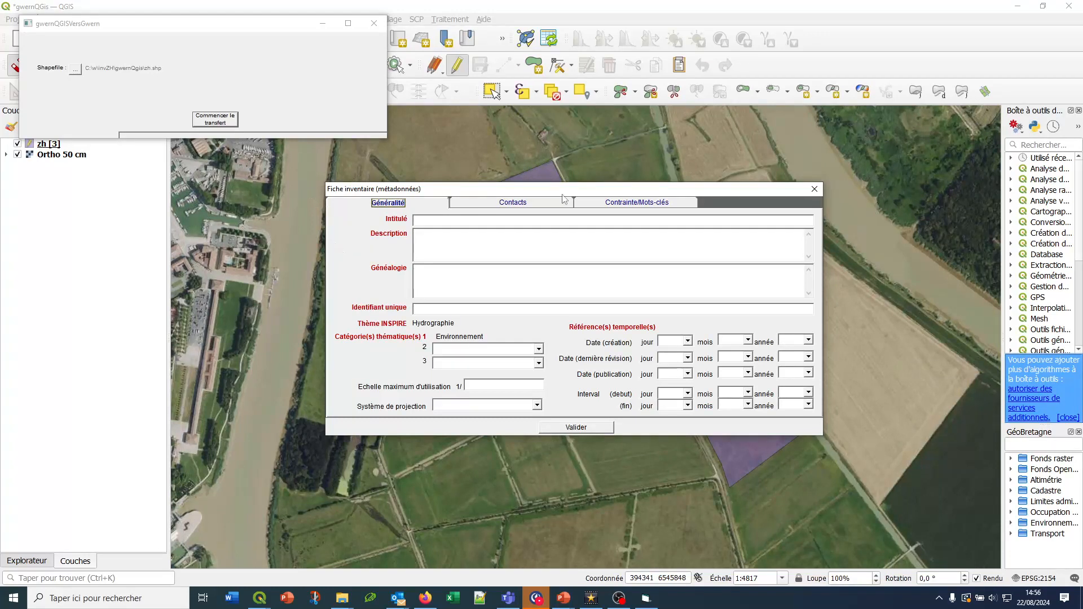
Submit the inventory metadata sheet with its fields left blank and acknowledge the resulting messages to finish the transfer
left_click(598, 429)
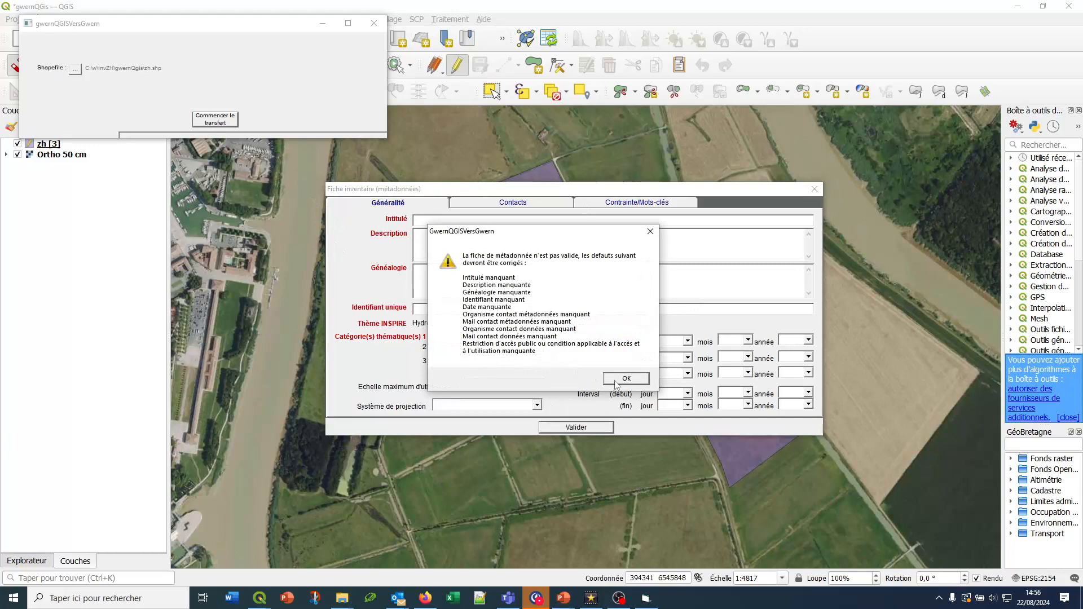
left_click(616, 382)
left_click(553, 333)
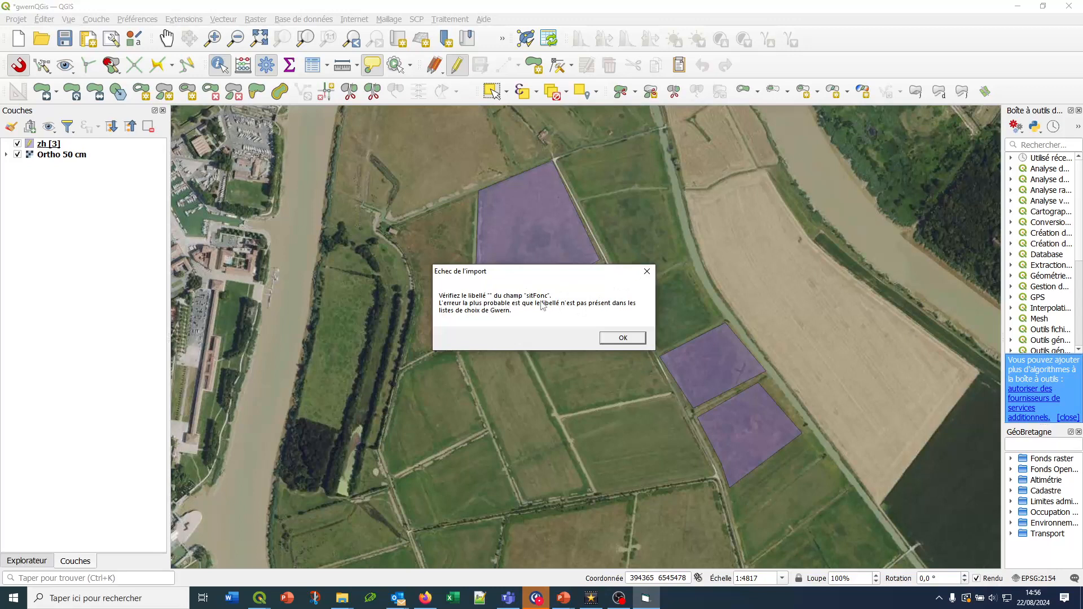
left_click(623, 338)
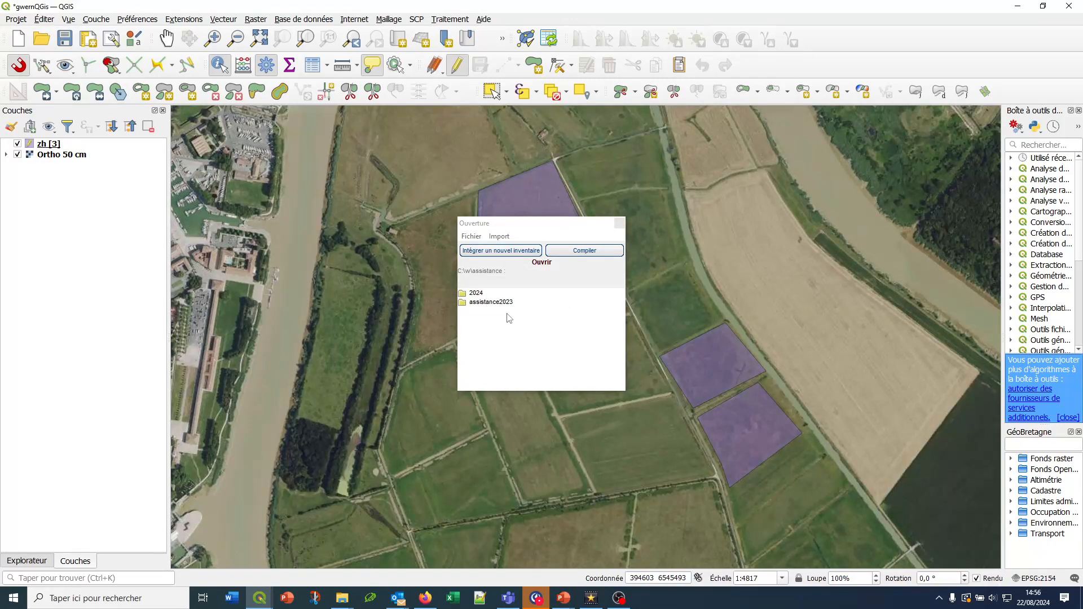
Open the inventaireGwern folder in File Explorer and examine its shapefile components and the inventaireGwern.mdb database
mouse_move(352, 589)
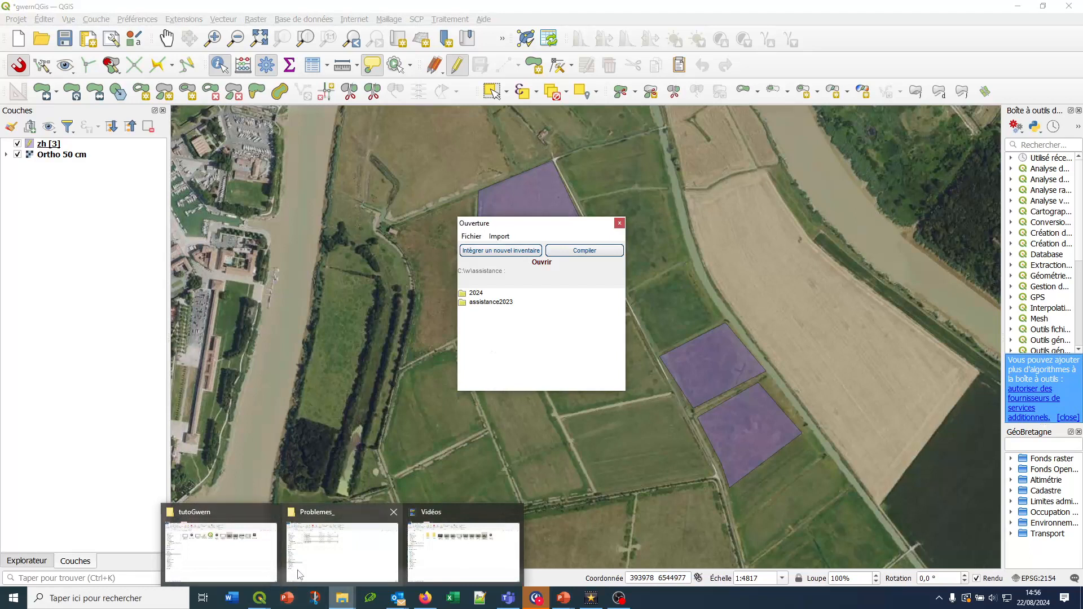
left_click(317, 559)
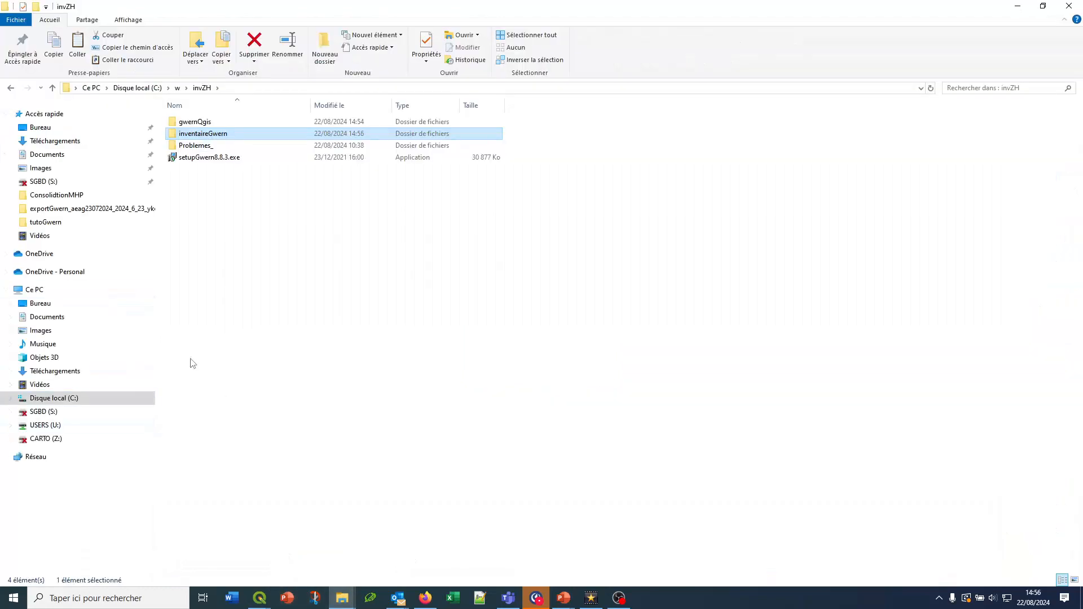
double_click(201, 135)
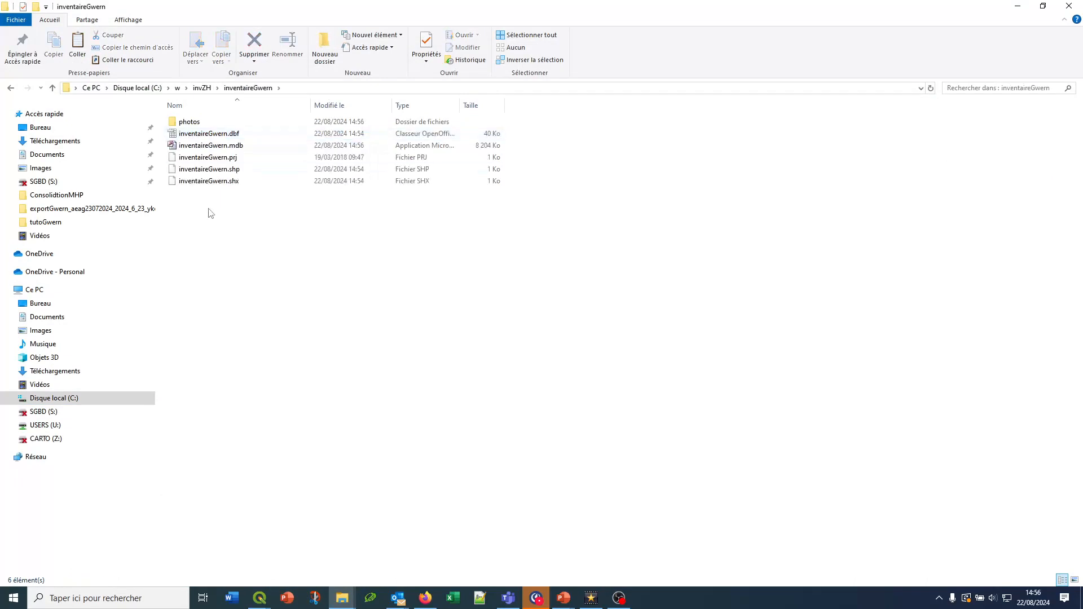
left_click(213, 159)
left_click(214, 170, "ctrl")
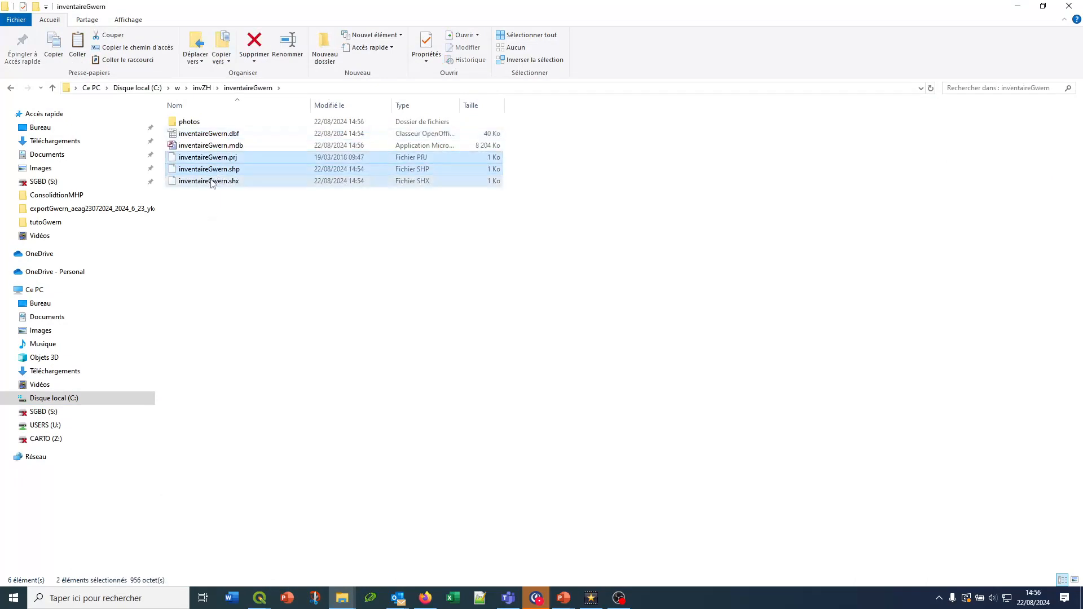
left_click(214, 181, "ctrl")
left_click(212, 135, "ctrl")
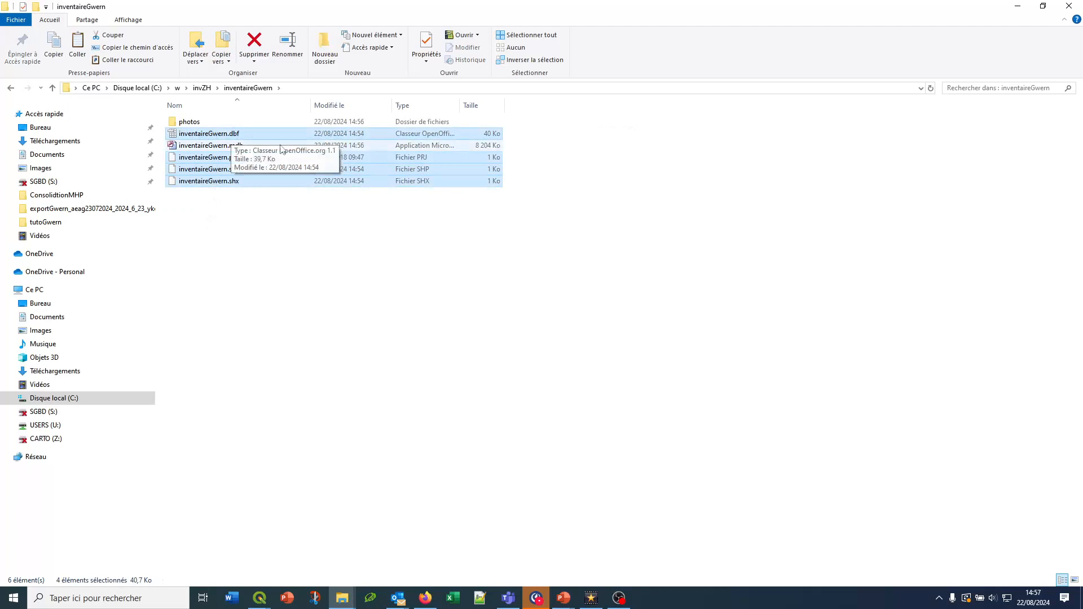
left_click(221, 148)
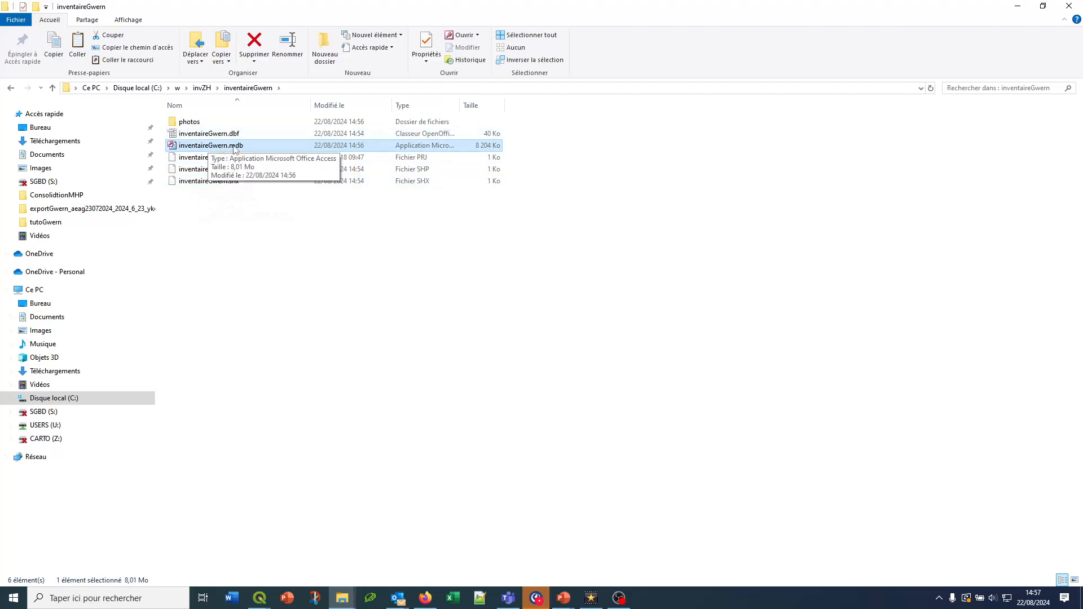
Check the contents of the inventory's photos folder, then return to the inventaireGwern folder in invZH
double_click(192, 123)
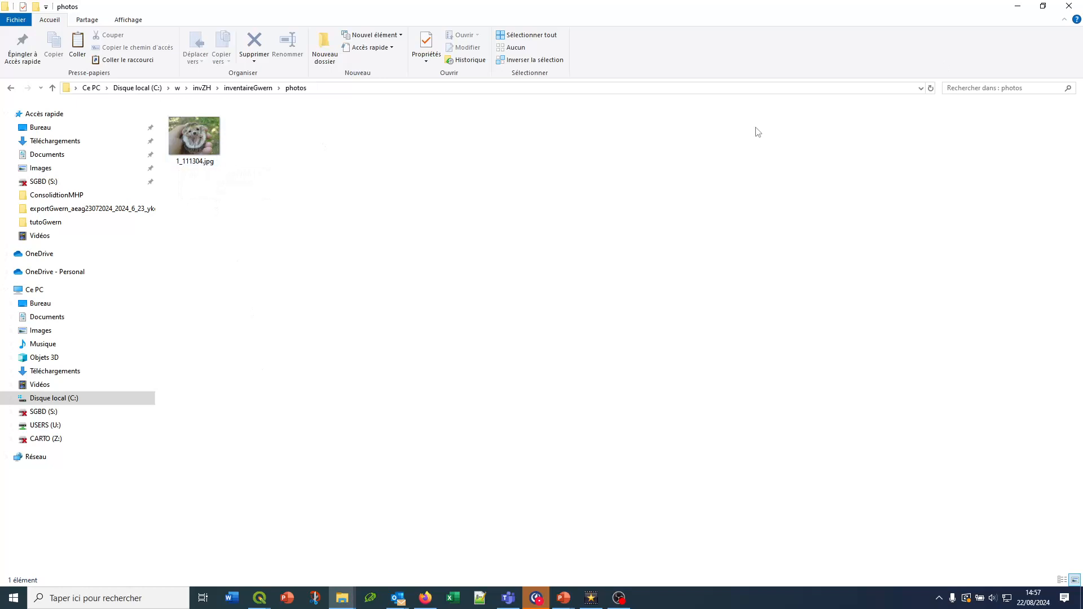
left_click(237, 88)
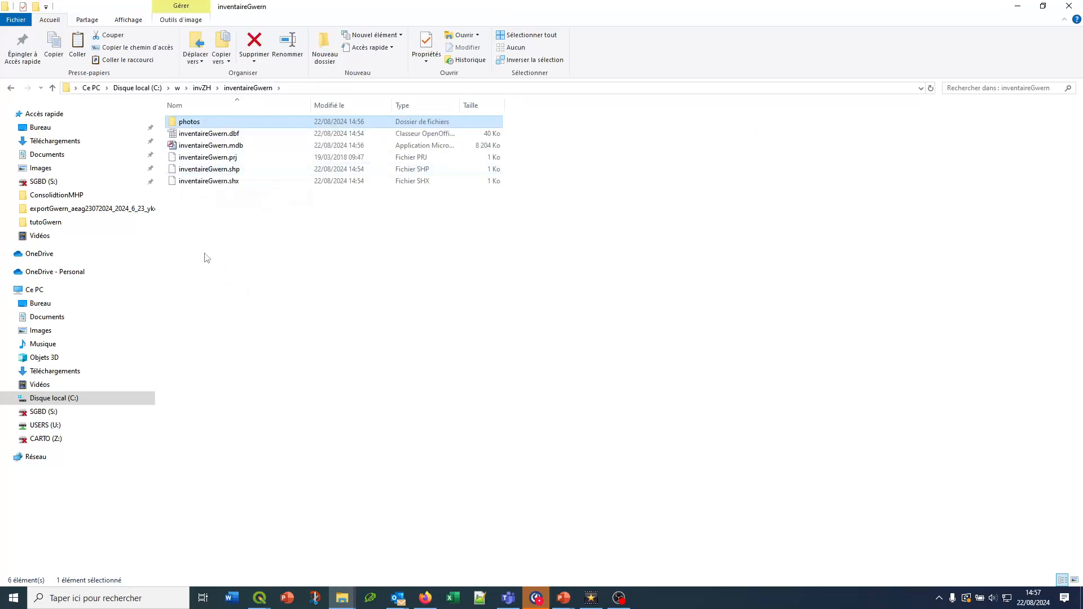
left_click(202, 88)
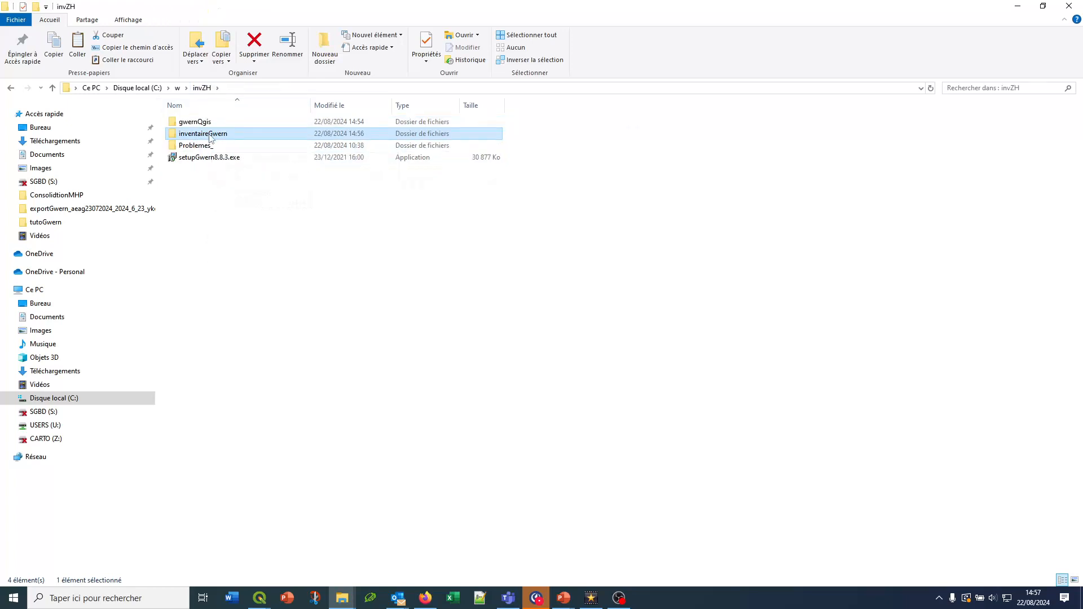
left_click(209, 134)
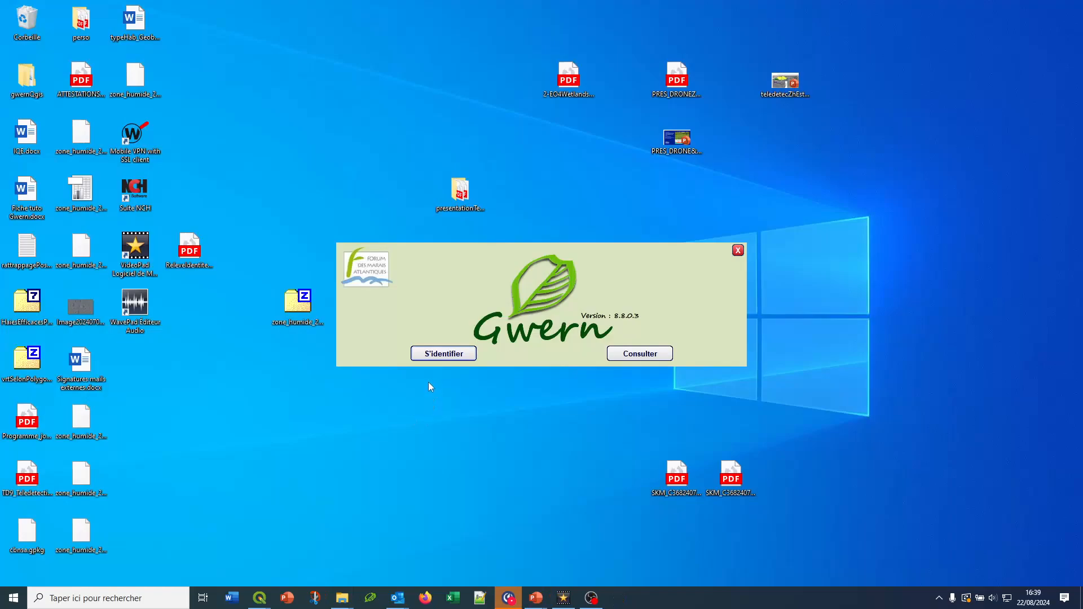
Switch to Gwern, sign in with the existing user profile and open the inventaireGwern inventory
left_click(441, 354)
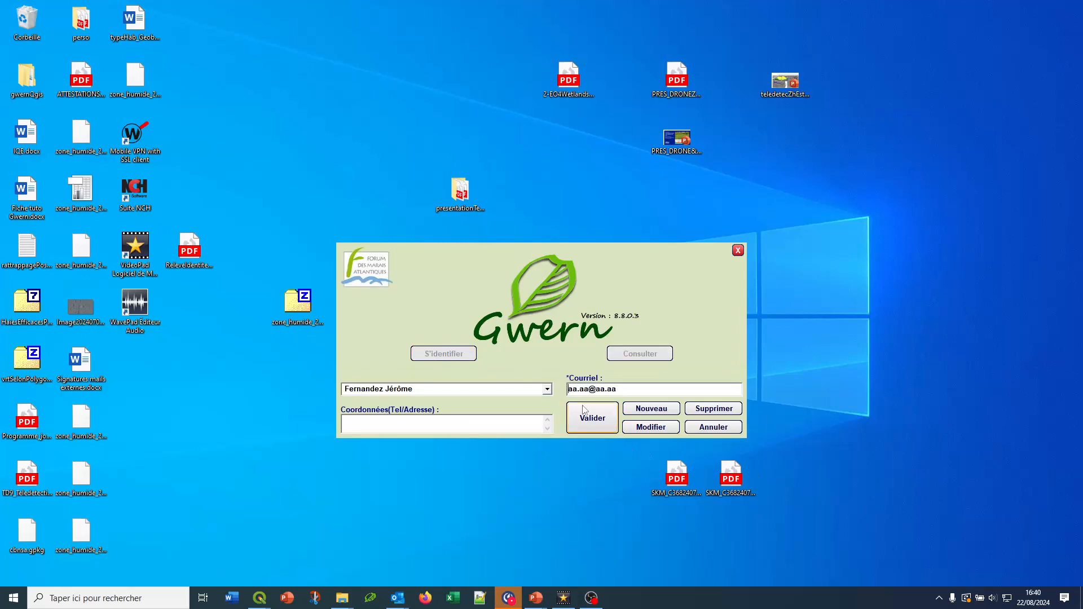
left_click(591, 416)
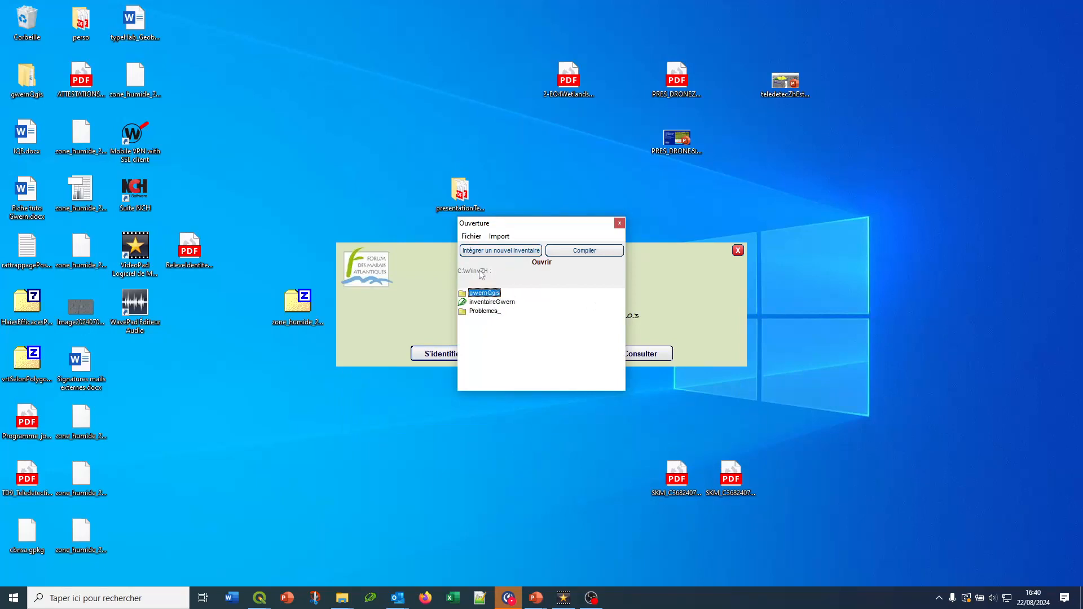
left_click(470, 237)
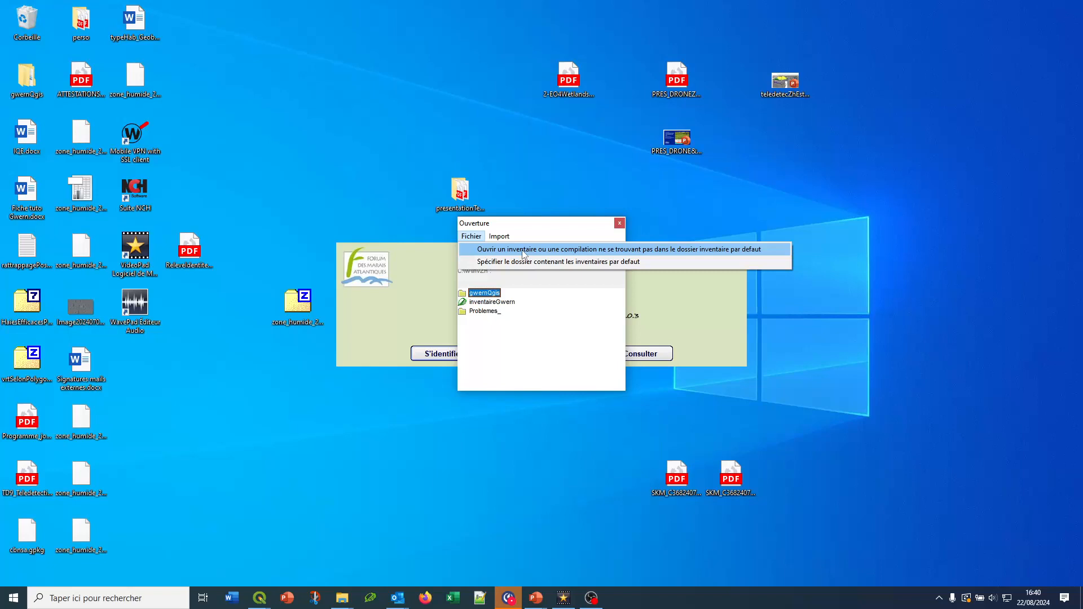
left_click(506, 353)
left_click(489, 302)
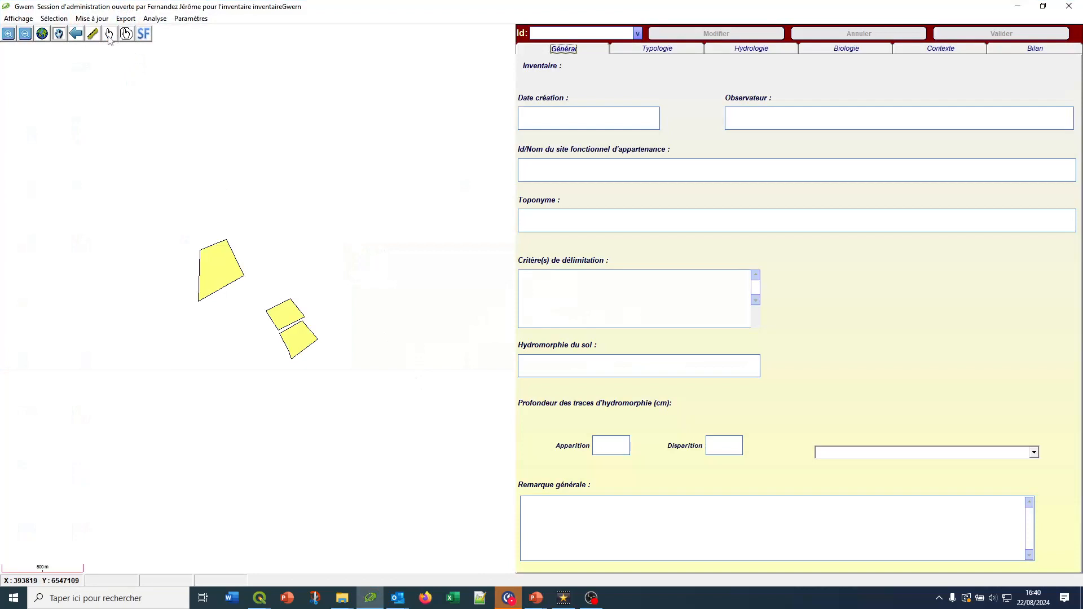
Select the largest wetland polygon to view its record, then consult the inventory's metadata sheet and close it
left_click(214, 269)
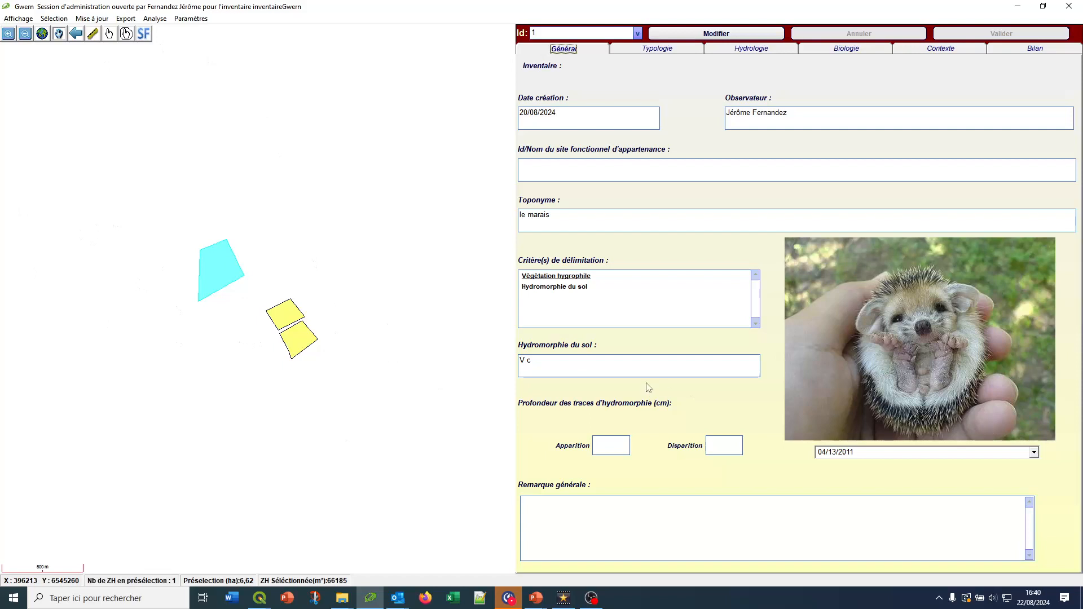
left_click(16, 20)
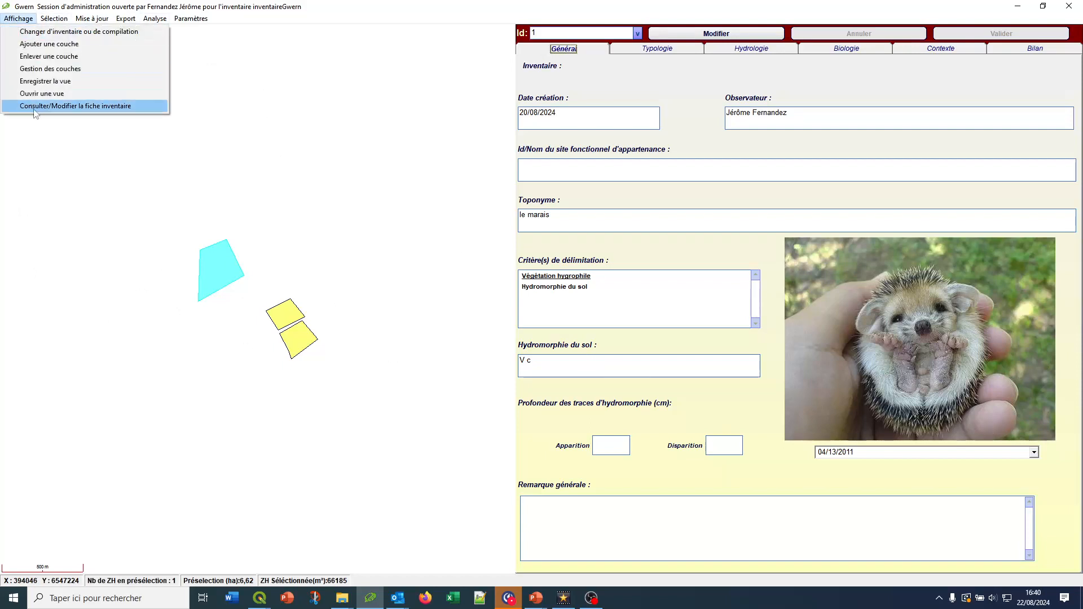
left_click(52, 107)
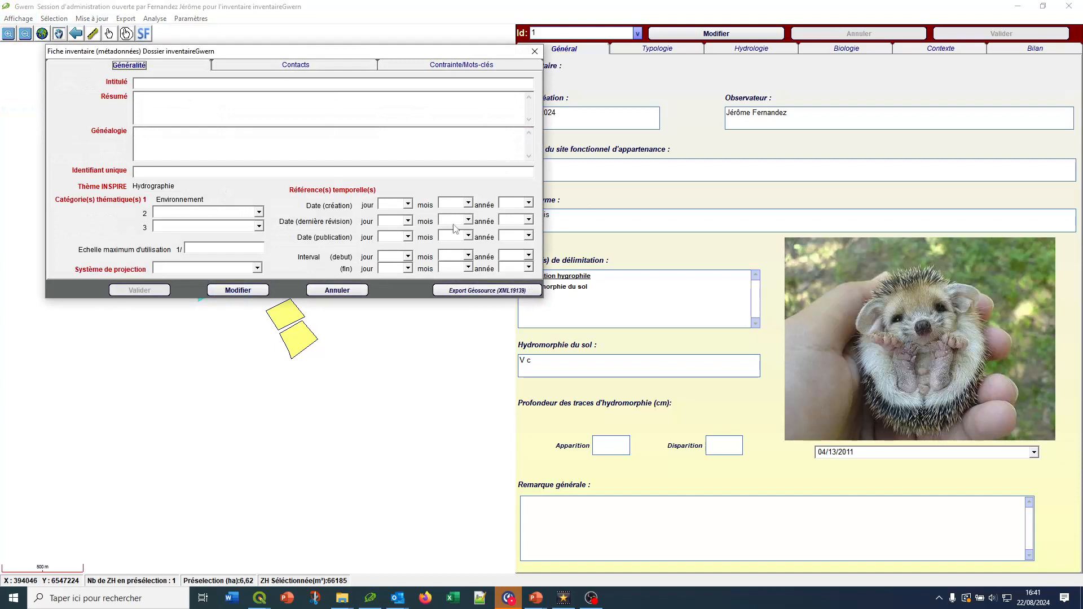
left_click(535, 53)
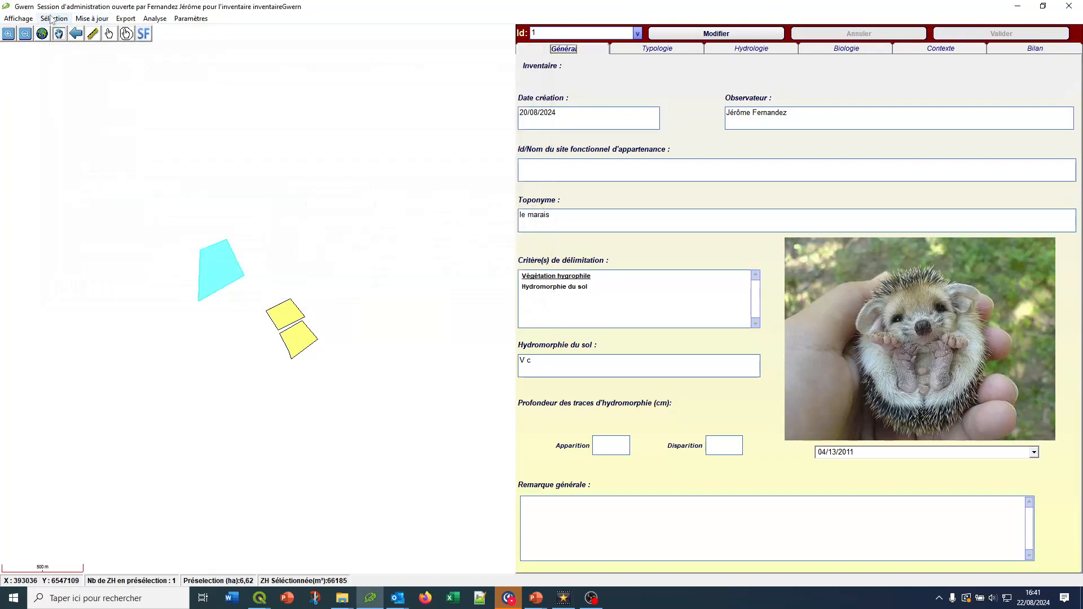
left_click(51, 18)
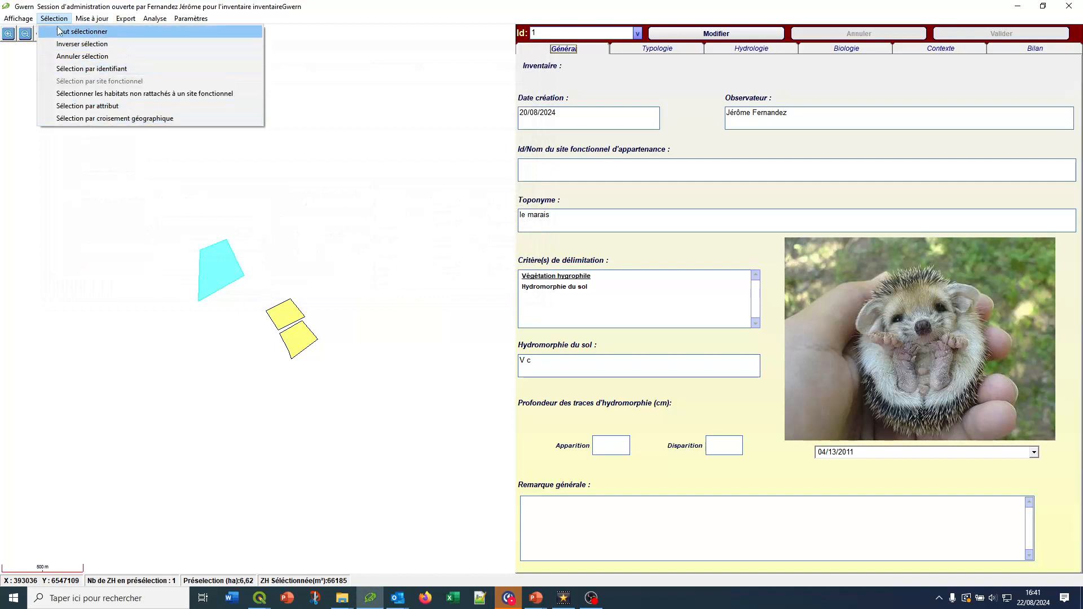
mouse_move(133, 22)
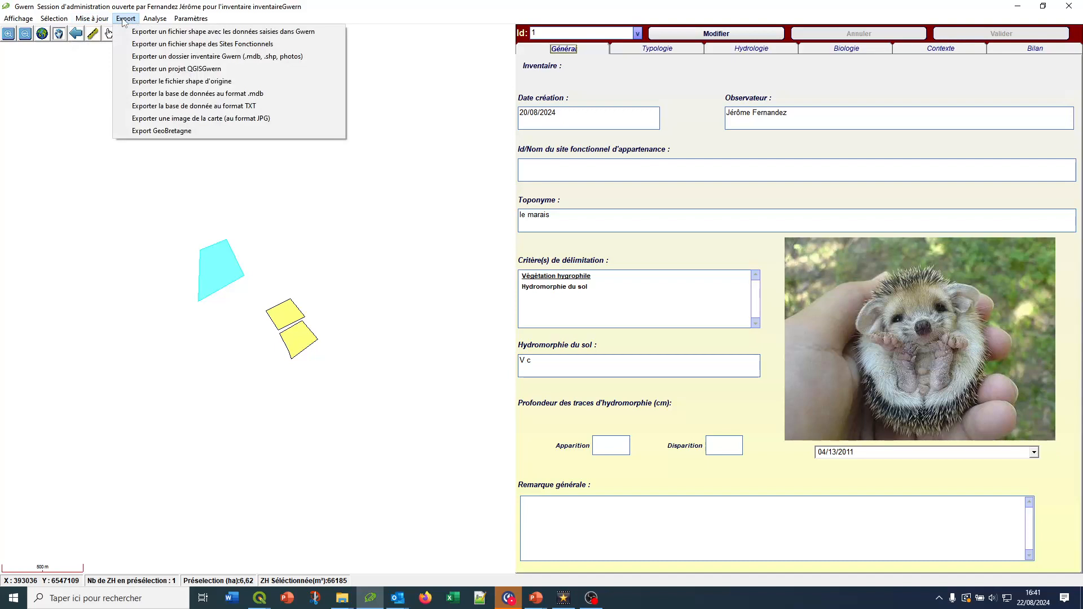
left_click(123, 20)
left_click(124, 20)
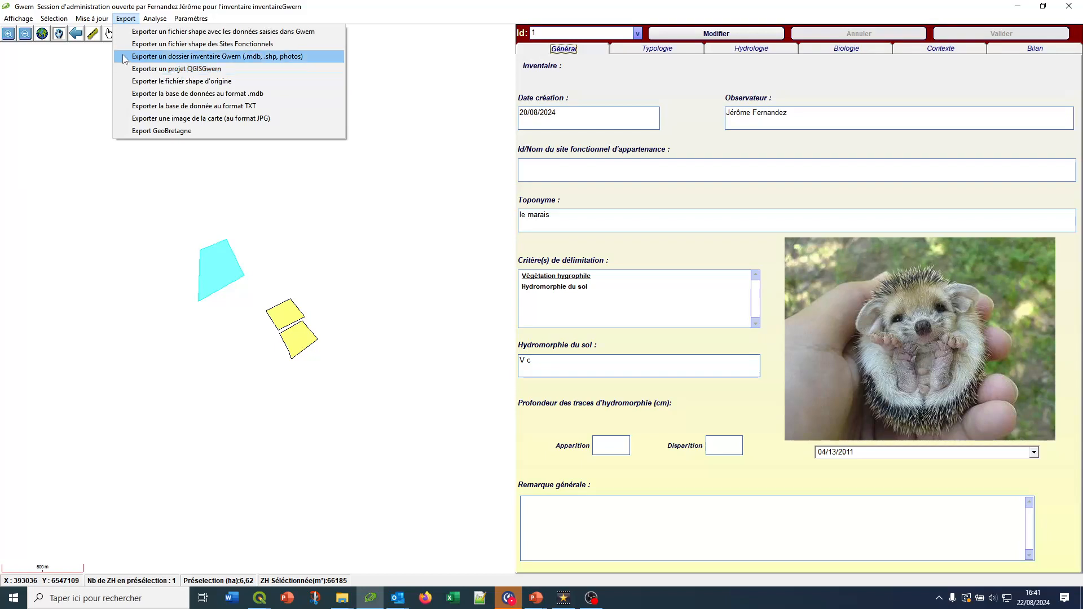
mouse_move(149, 18)
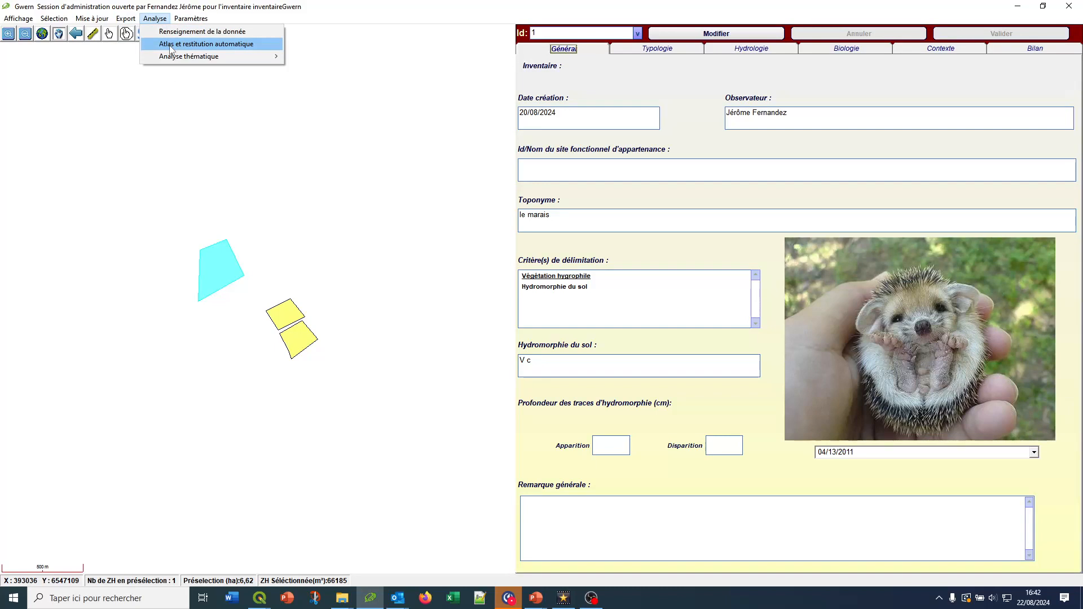
Leave the current inventory for the inventory chooser and look at its import options
mouse_move(19, 18)
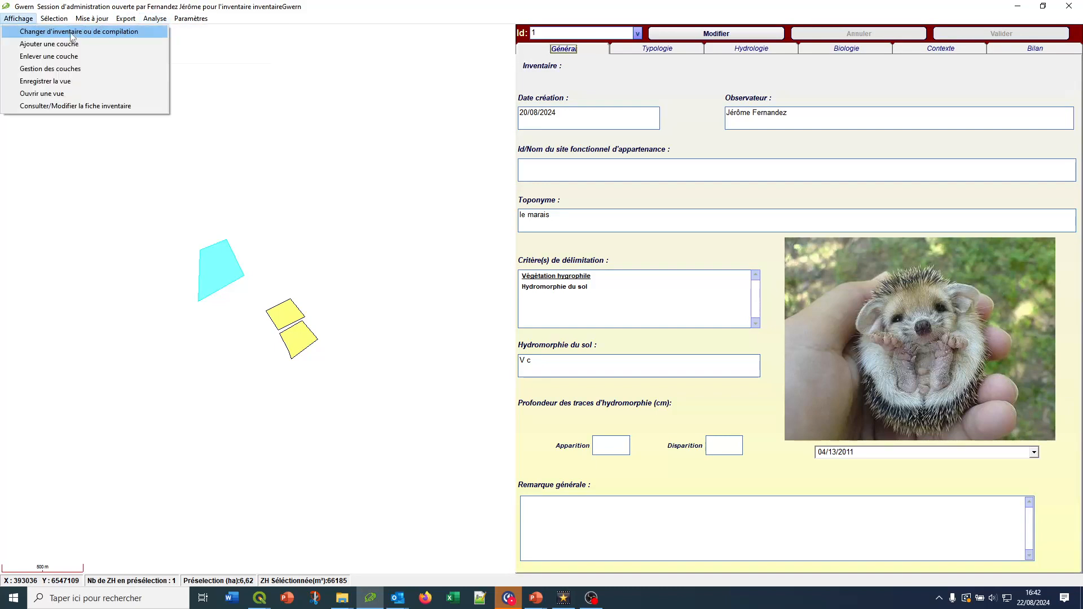
left_click(72, 35)
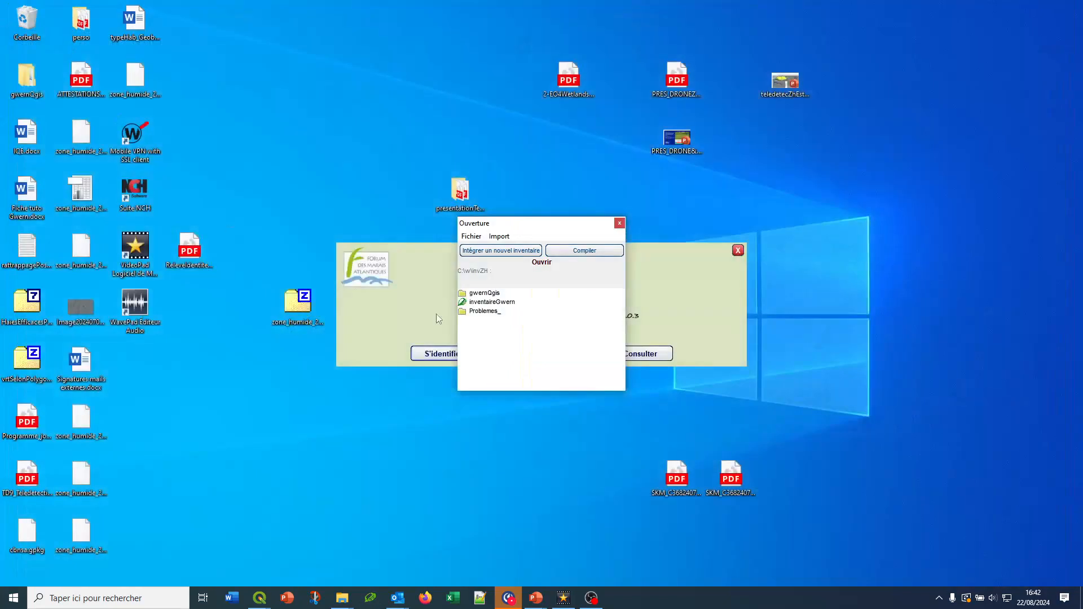
left_click(498, 237)
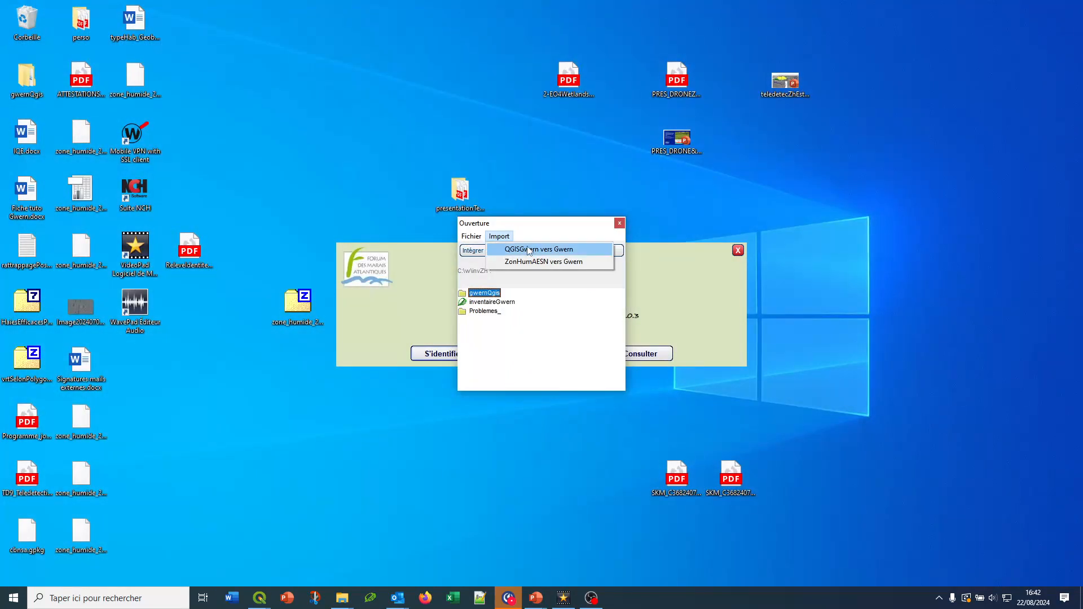
left_click(570, 317)
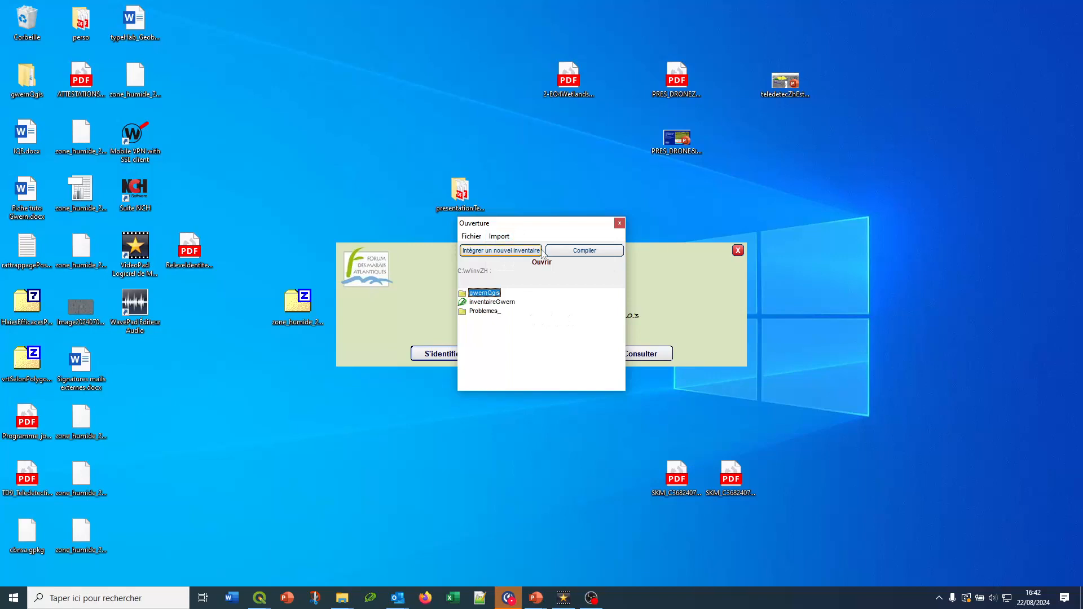
Examine the available compilation types for combining inventories, then close them without starting one
left_click(579, 258)
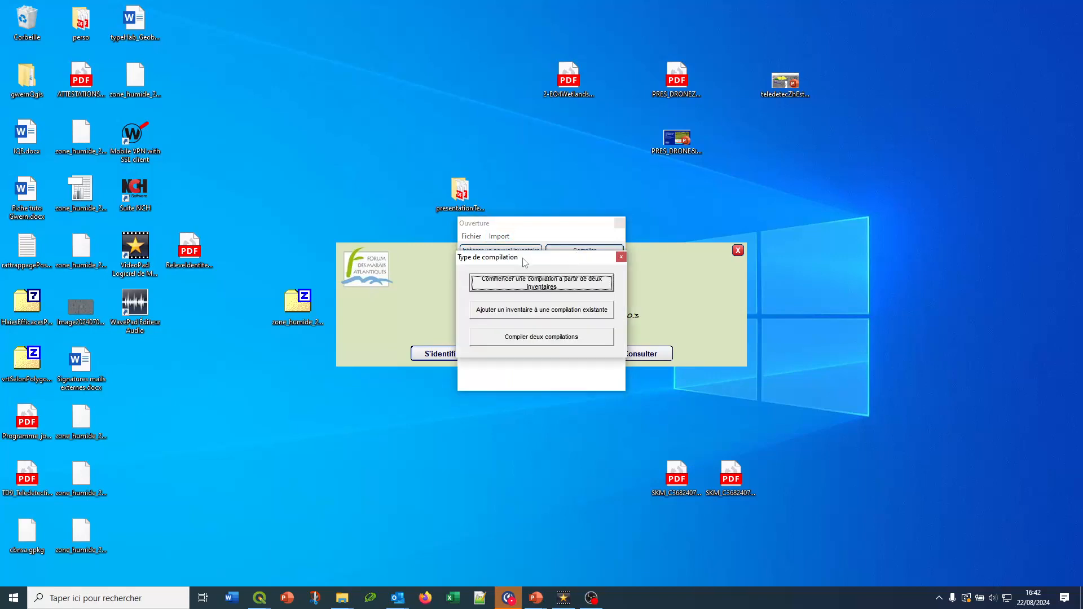
left_click_drag(525, 262, 713, 180)
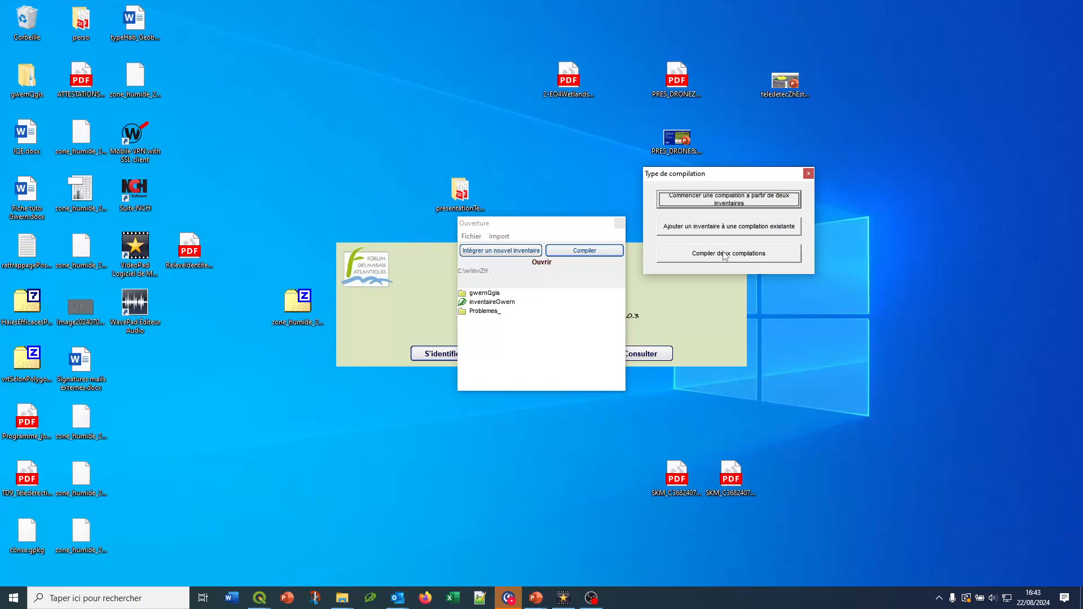
left_click(808, 173)
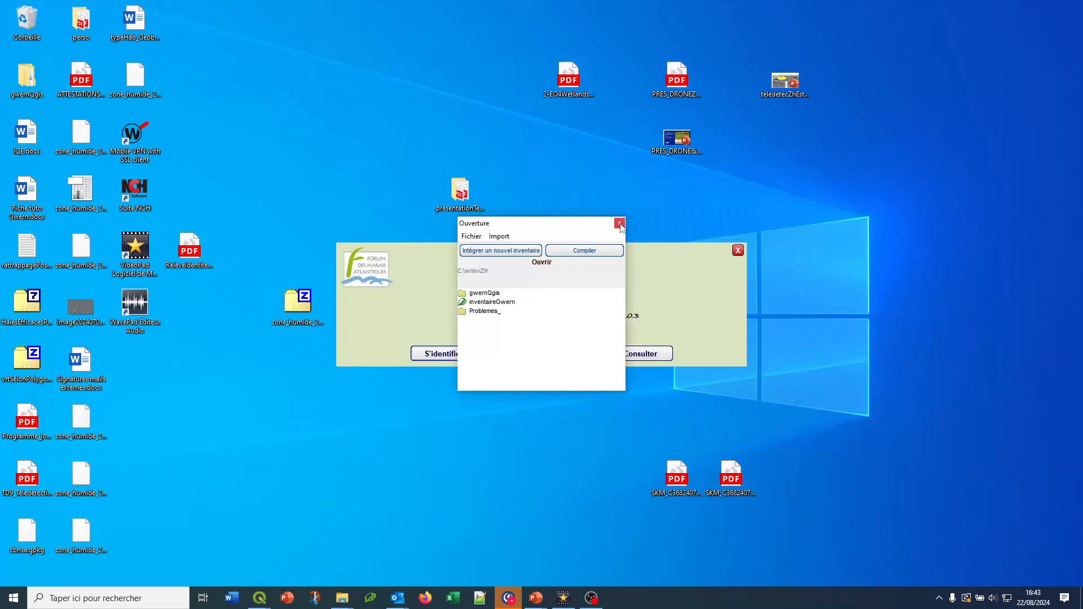